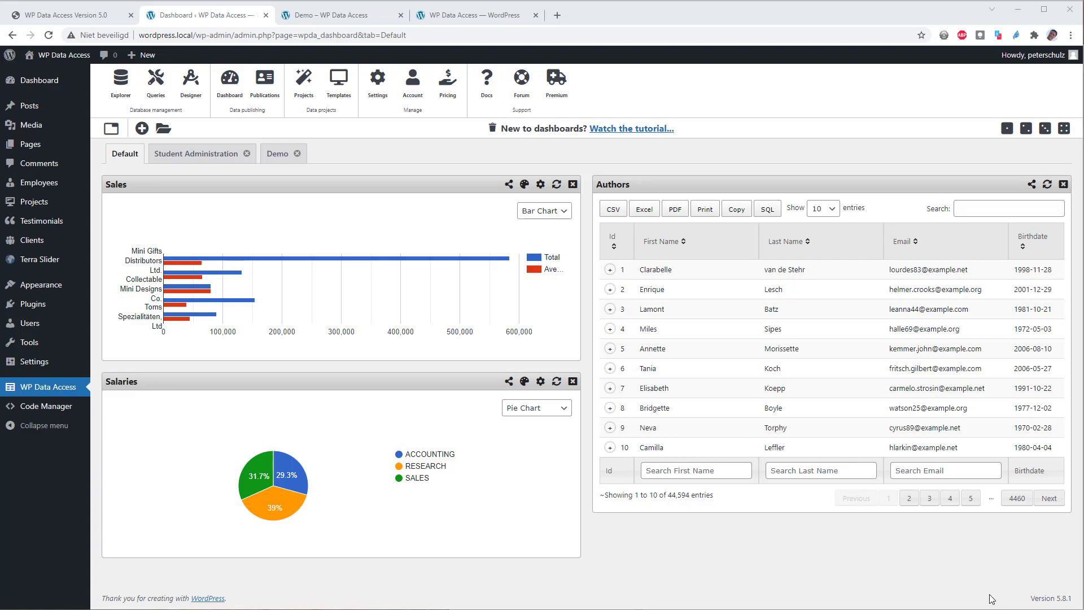
Step: In Firefox, log in to WordPress with the demo user's username and password, declining to save the login
key(alt+Tab)
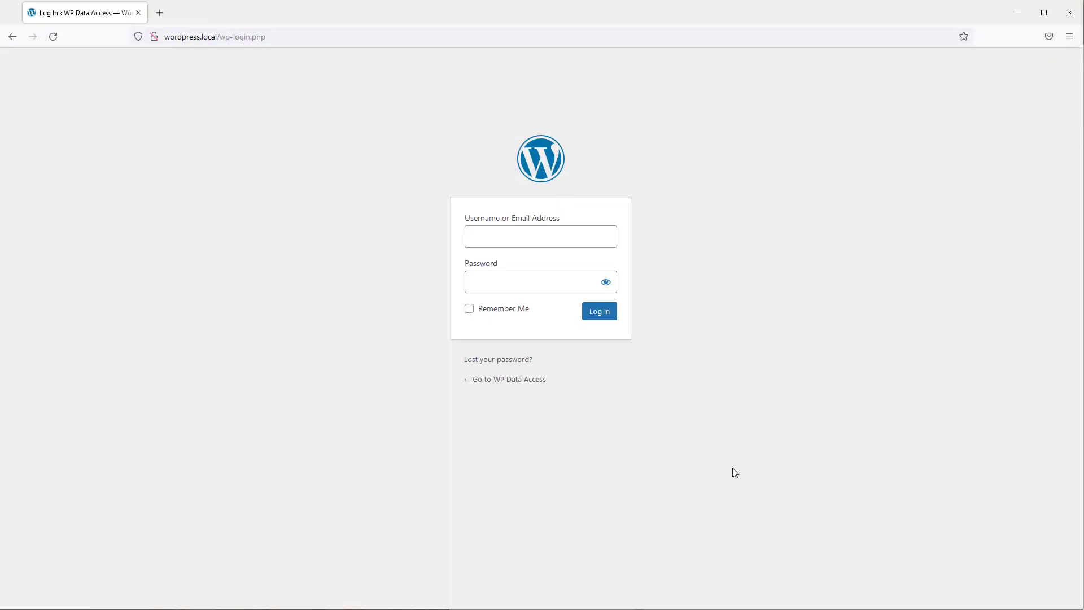
click(549, 242)
text(demo)
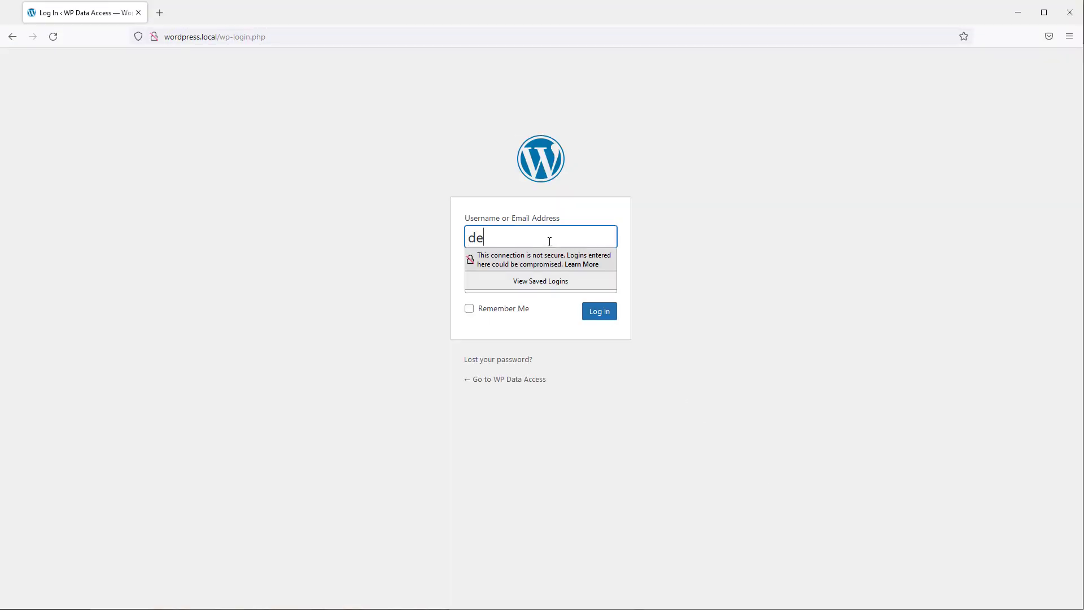
key(Tab)
text(demo)
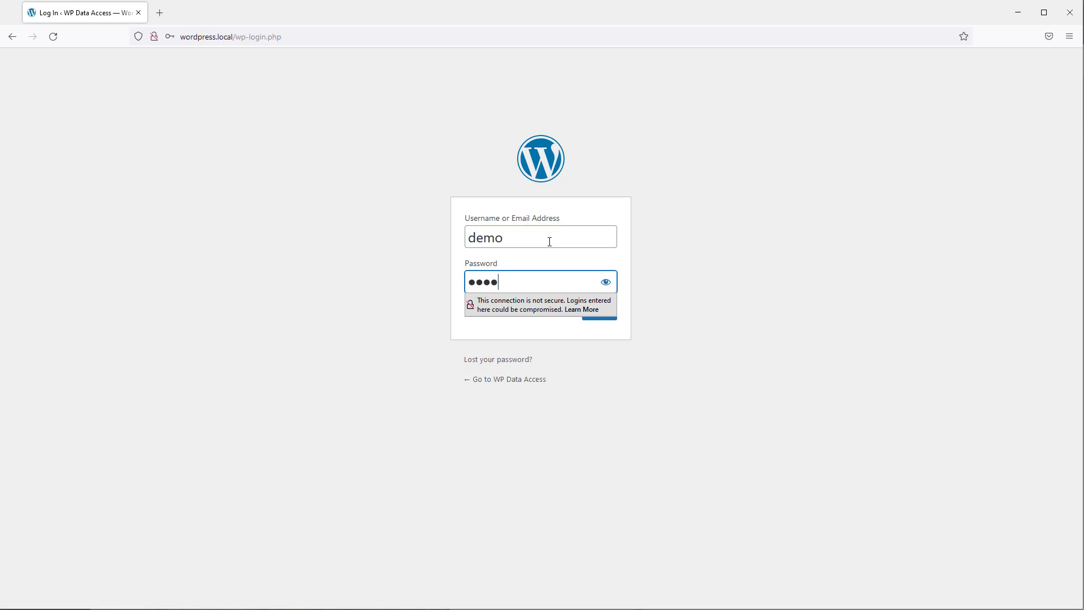
click(600, 311)
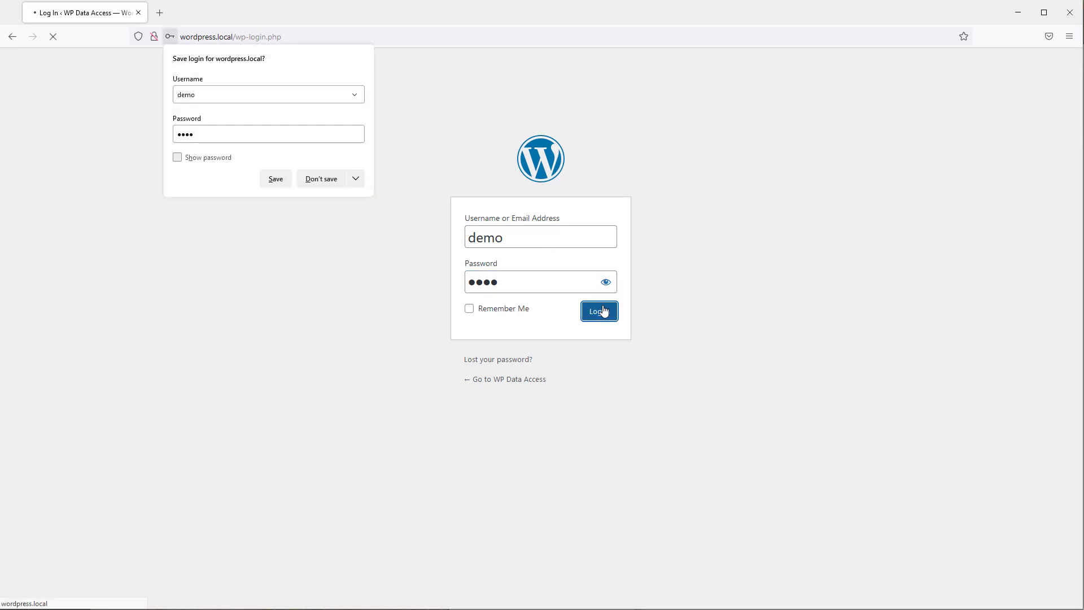
click(341, 188)
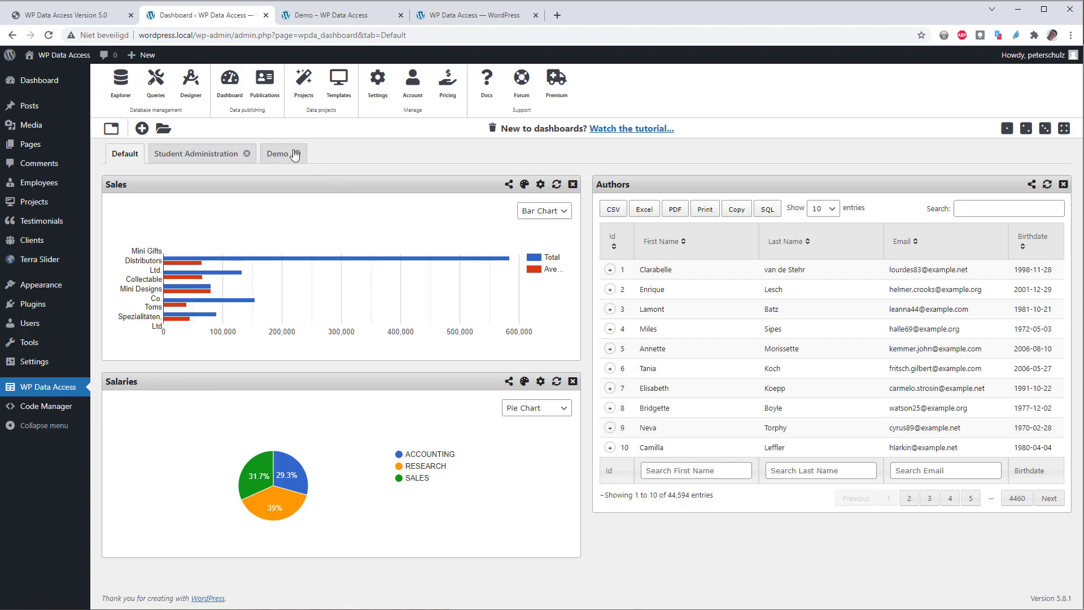
Step: Under Settings > Dashboard, grant dashboard user access only to 'demo', with no roles, and save
click(382, 83)
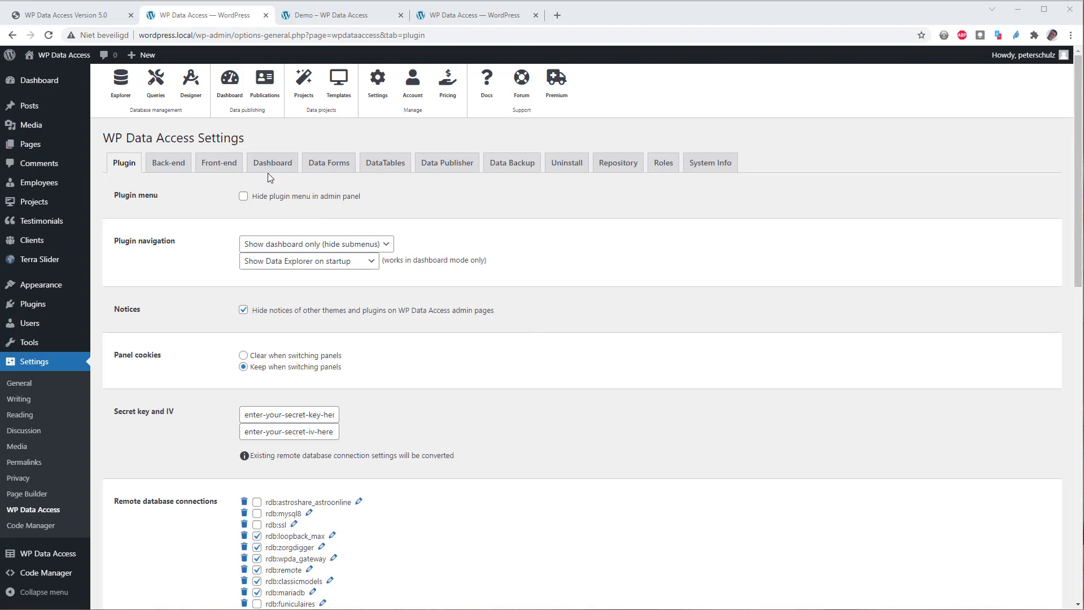
click(268, 168)
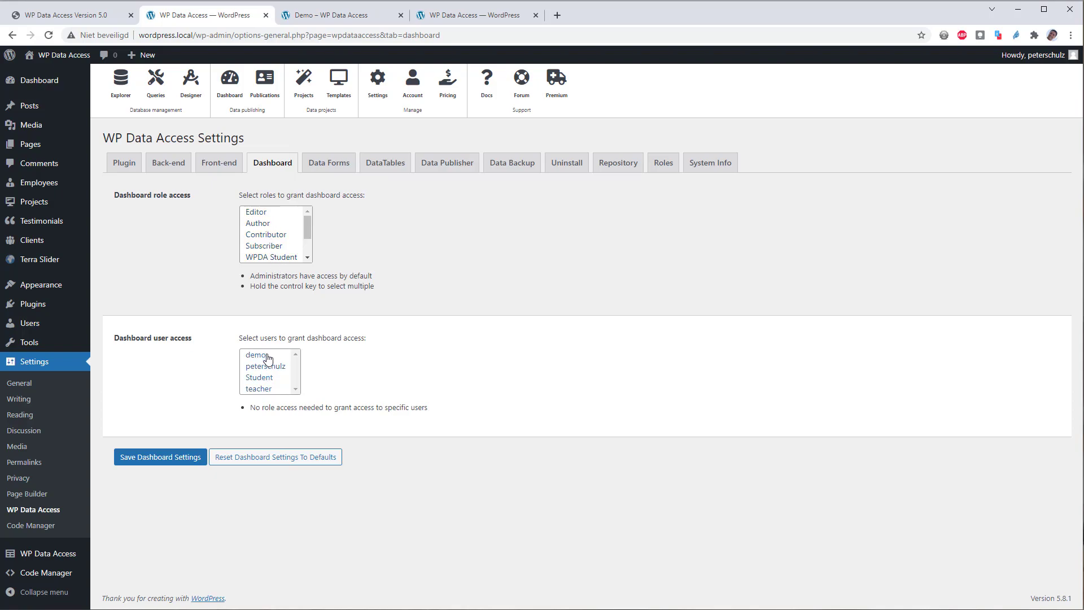
click(270, 248)
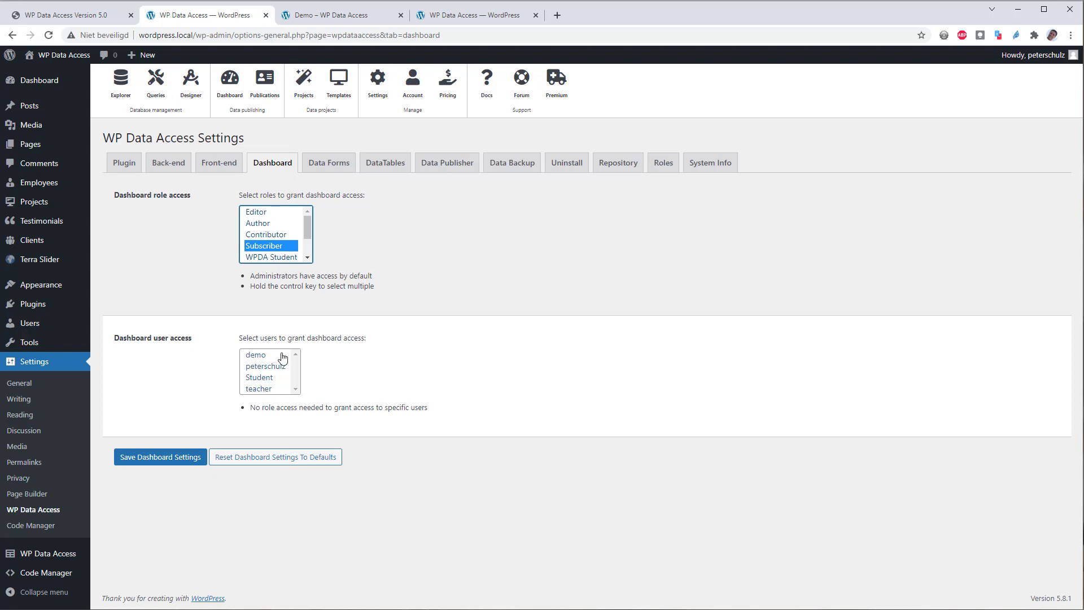
click(256, 356)
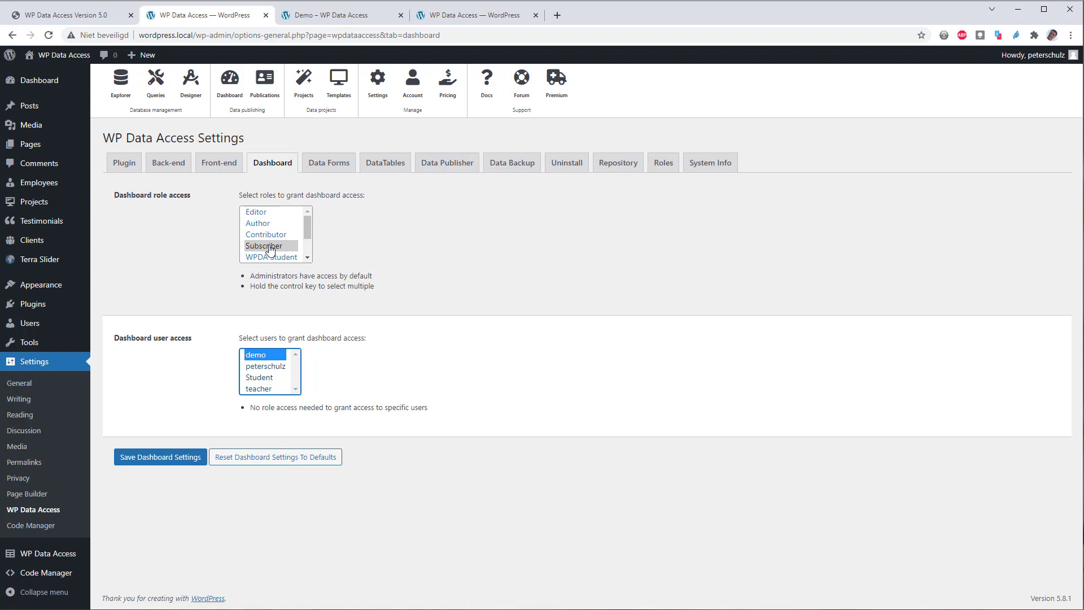
ctrl+click(270, 246)
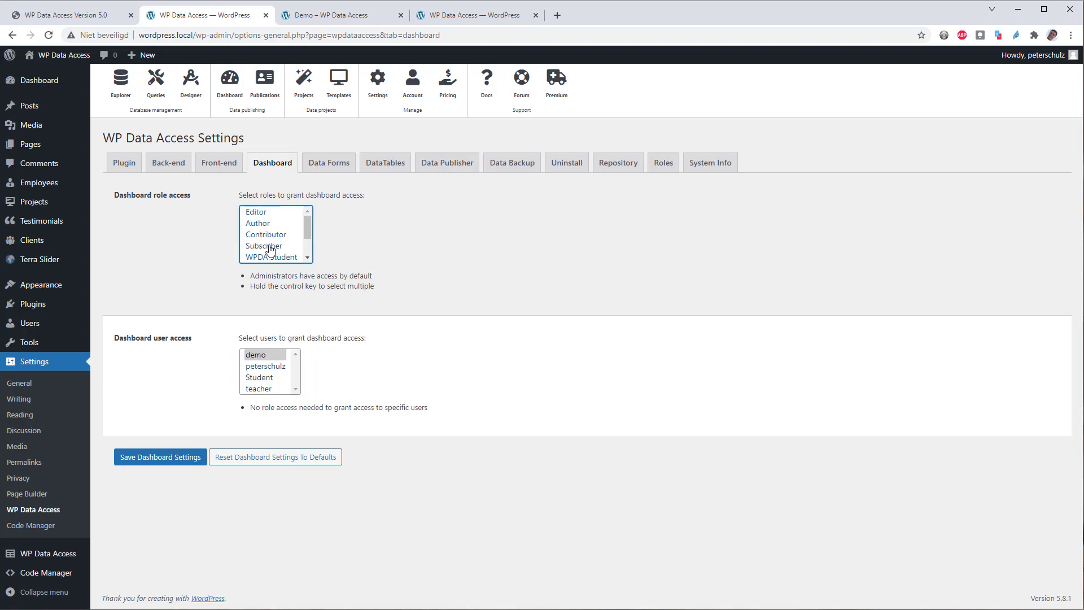
ctrl+click(271, 367)
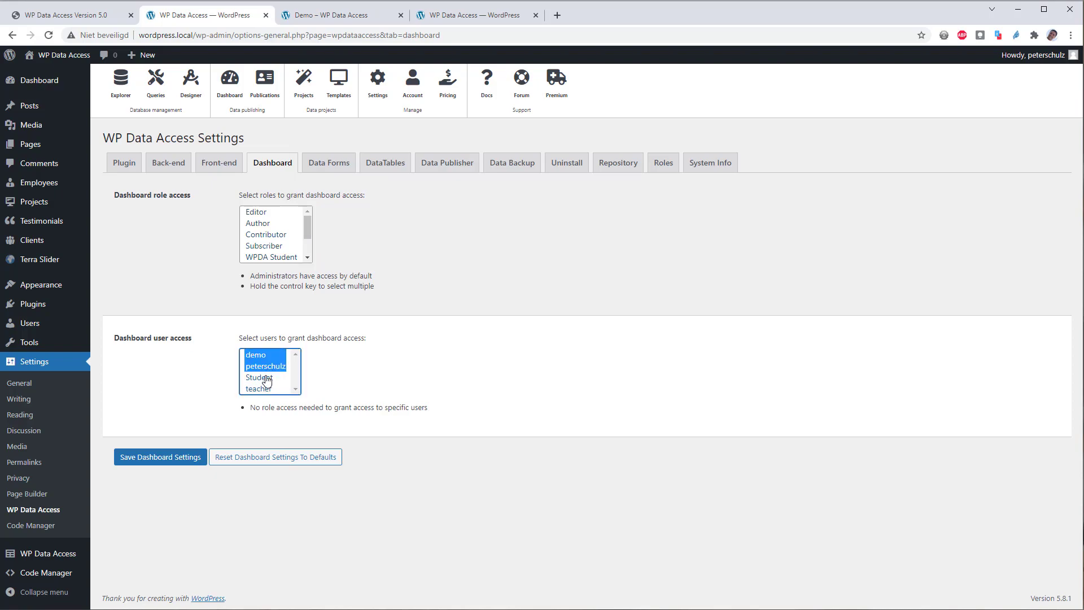
ctrl+click(266, 380)
ctrl+click(267, 376)
ctrl+click(271, 368)
ctrl+click(257, 357)
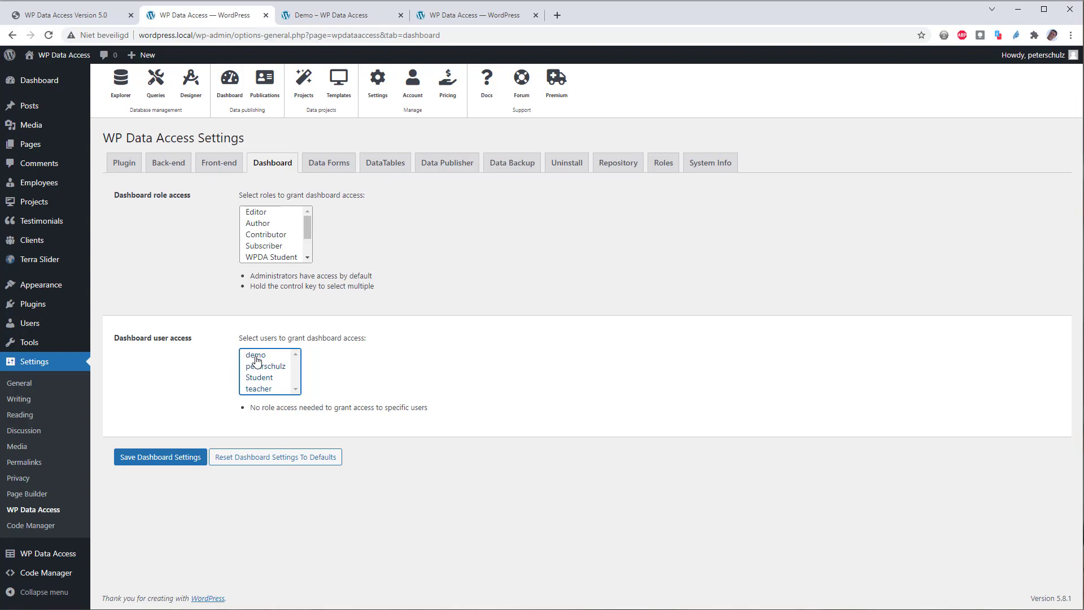
ctrl+click(257, 357)
click(179, 456)
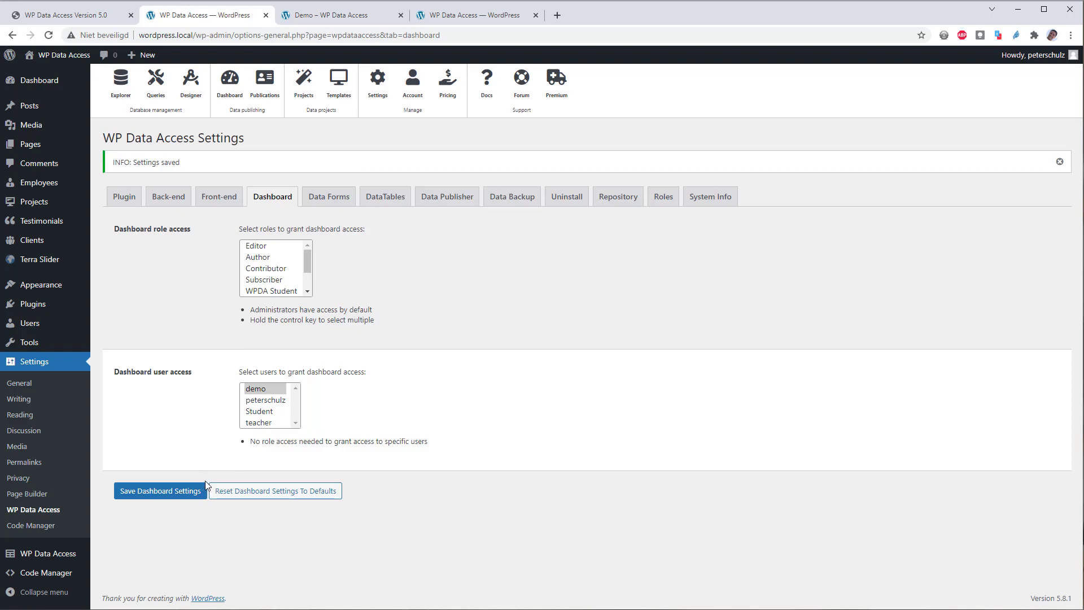
Step: As the demo user, create a Default dashboard and confirm it reports 'No widgets found'
key(alt+Tab)
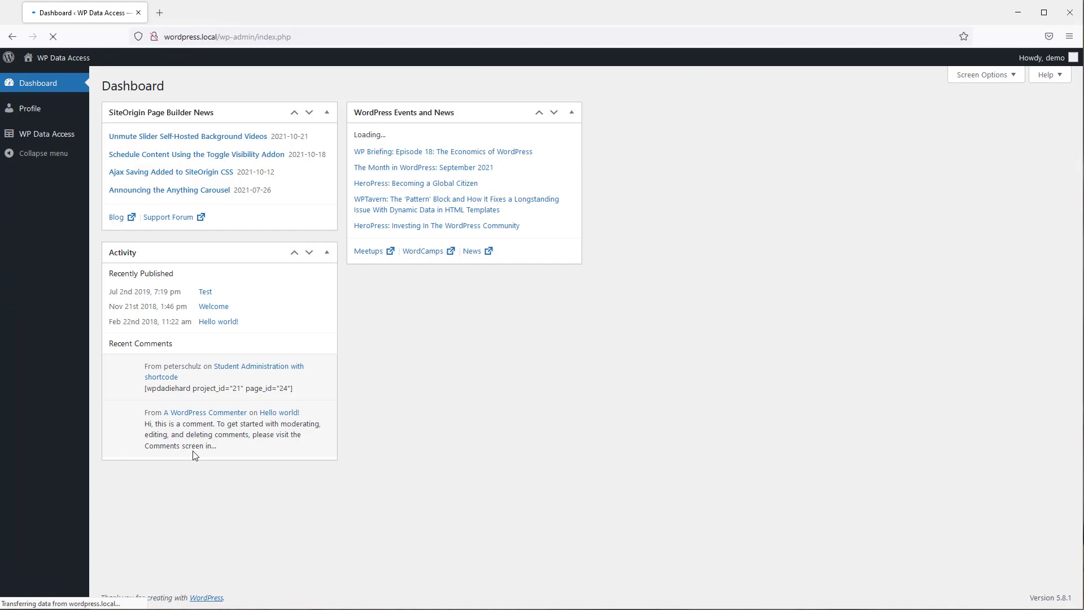
click(62, 136)
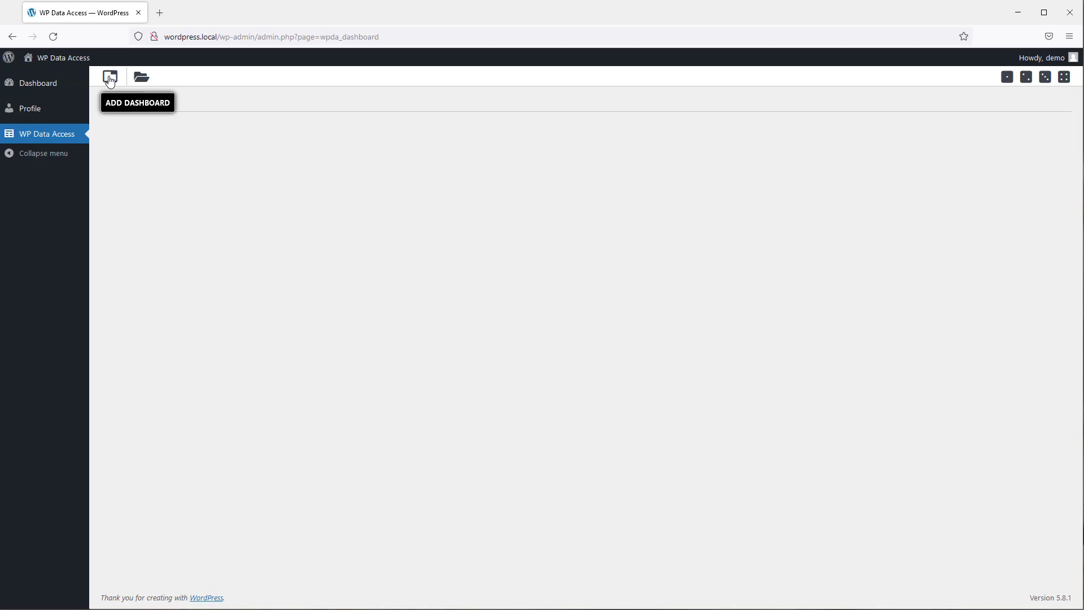
click(110, 79)
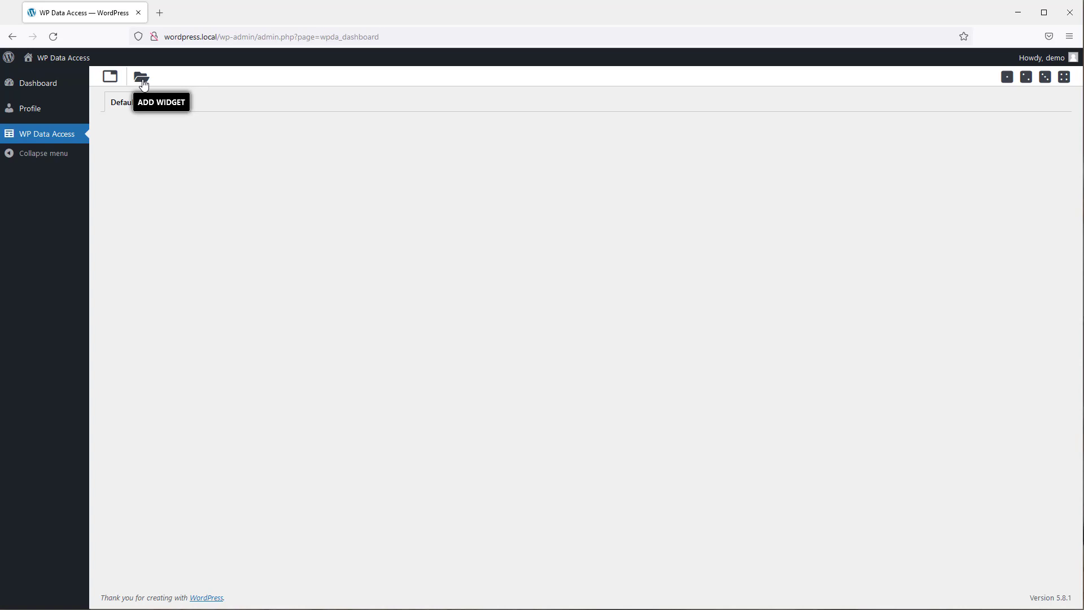
click(142, 80)
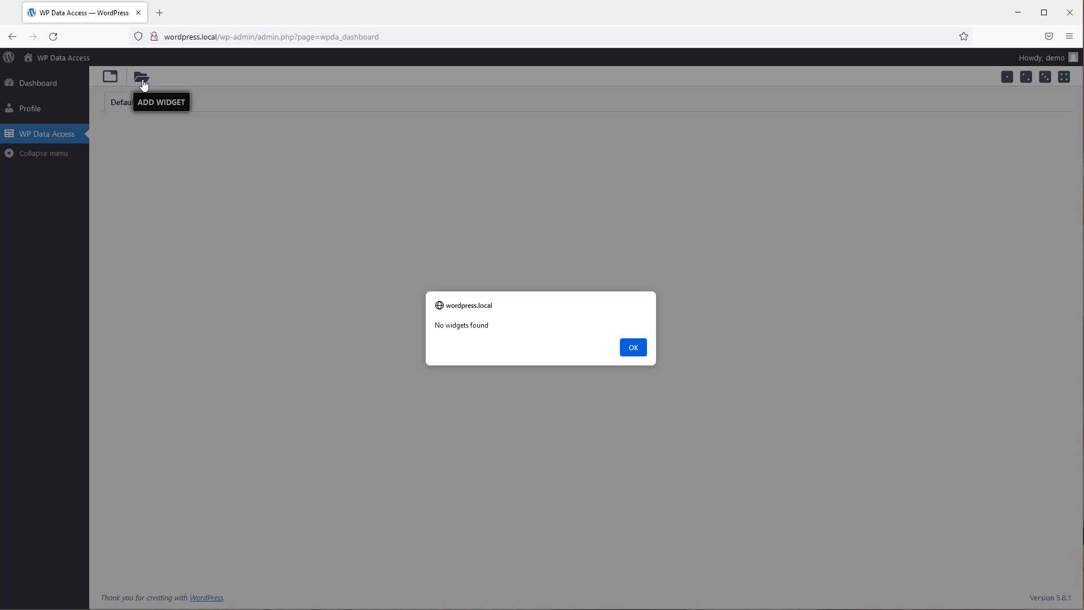
click(636, 346)
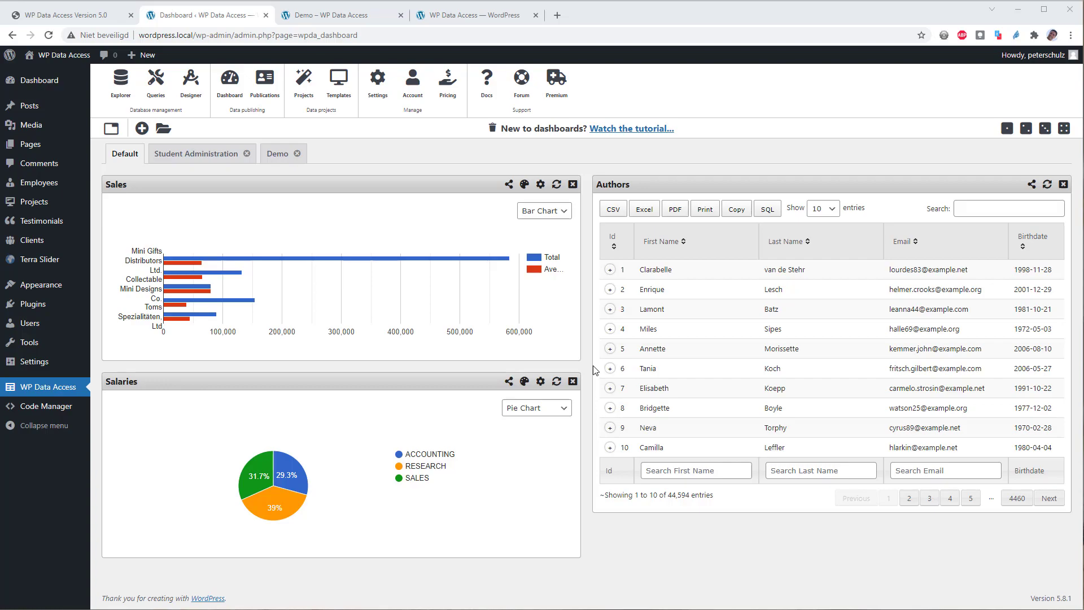
Step: Authorize the demo user in the Sales widget's sharing settings and apply
click(508, 185)
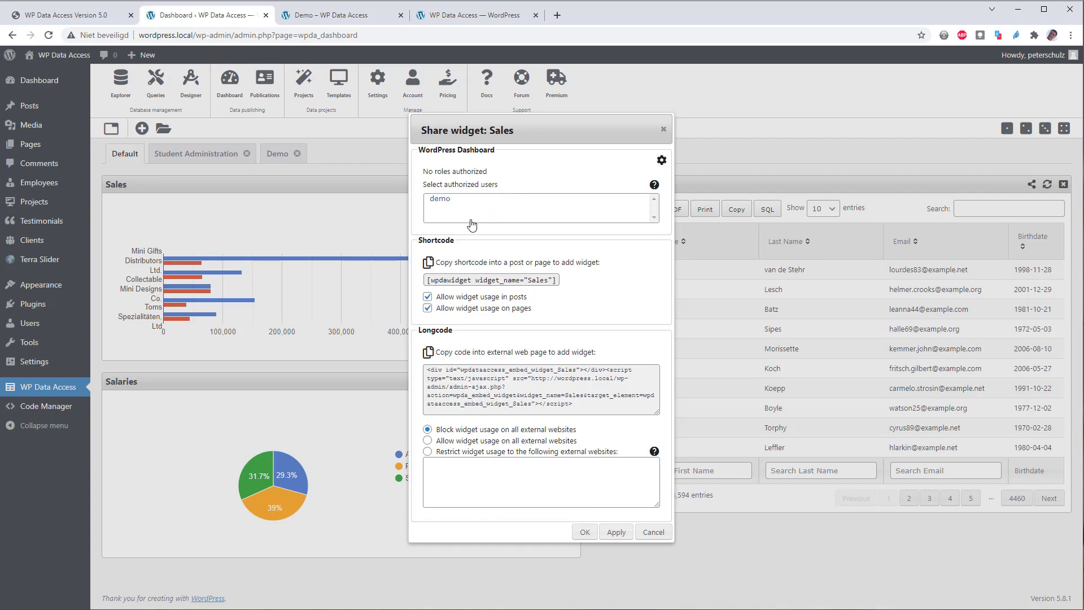
click(444, 202)
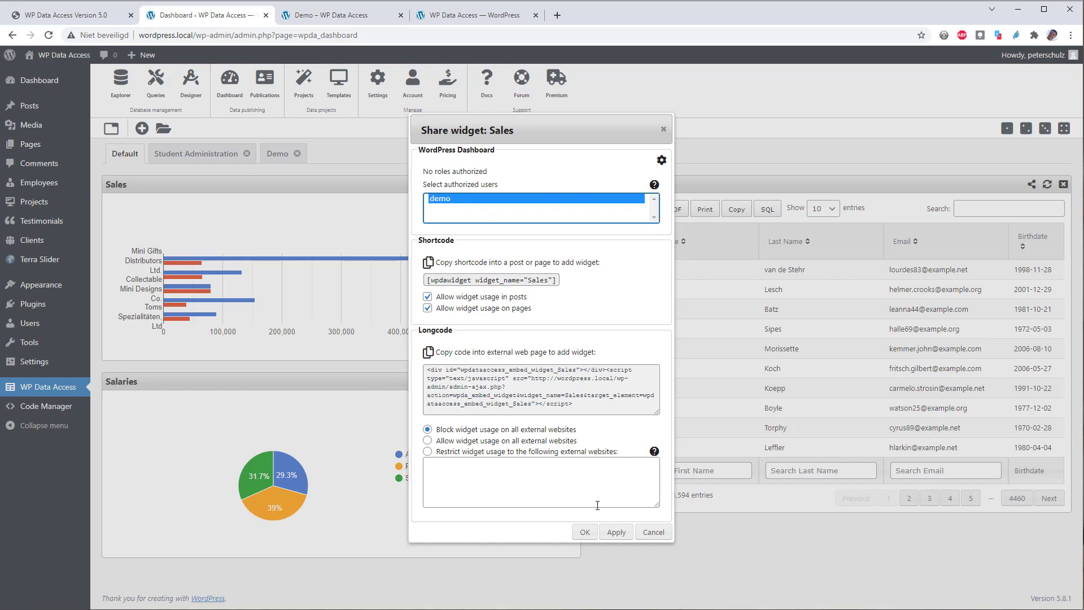
click(614, 533)
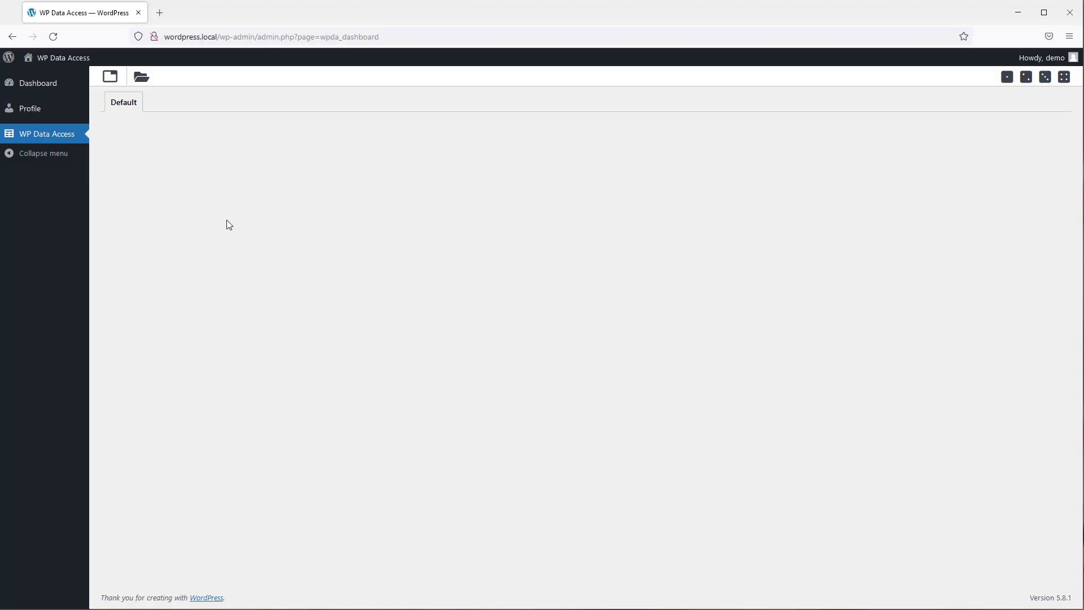
Step: Add the Sales chart, share Authors with demo, and add the Authors table to the demo dashboard
click(141, 77)
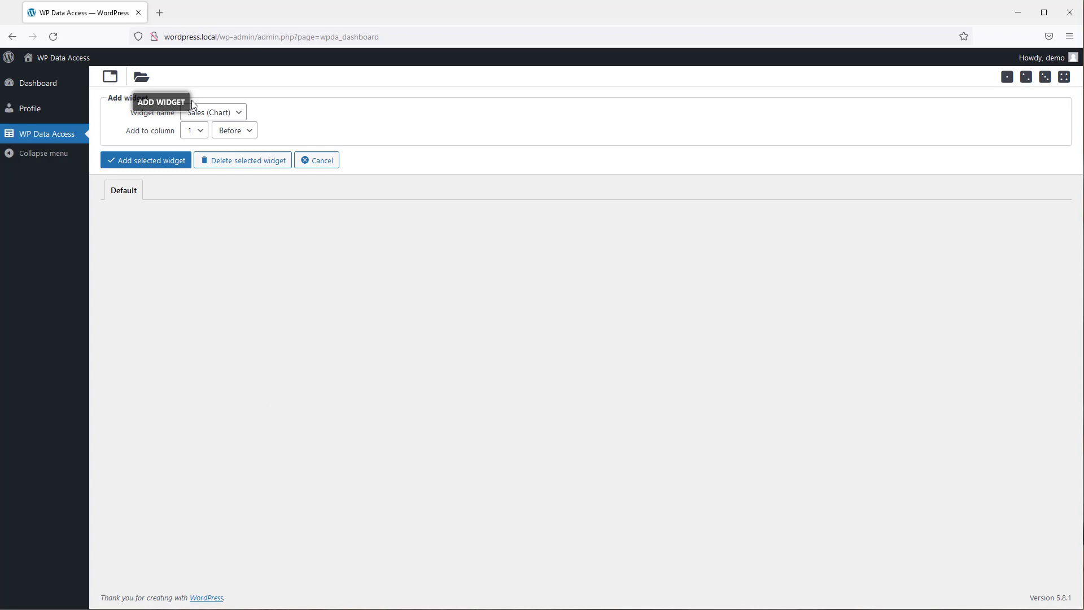
click(162, 166)
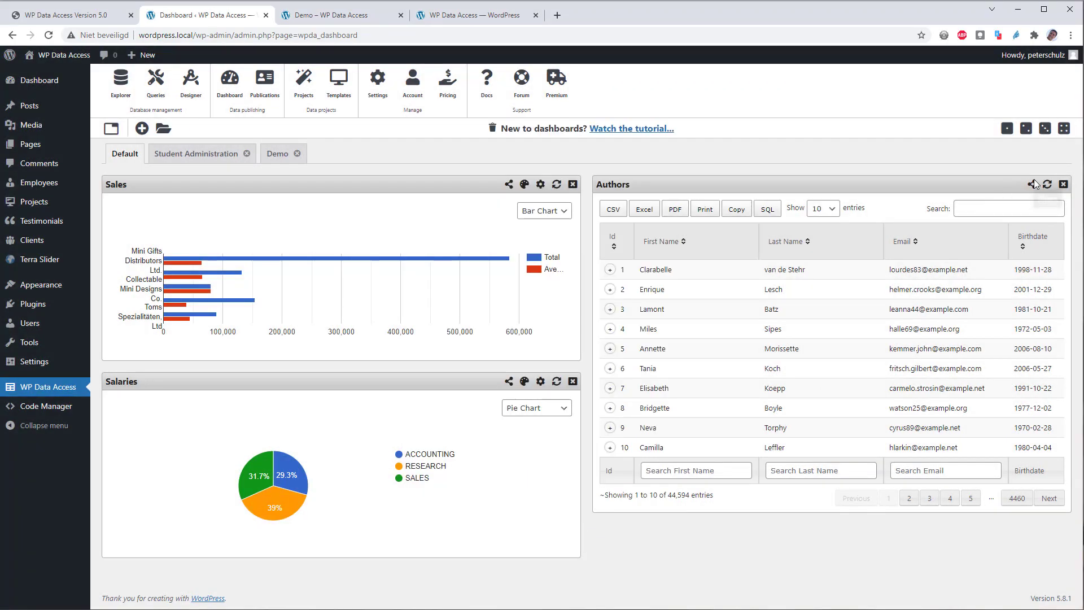
click(1032, 184)
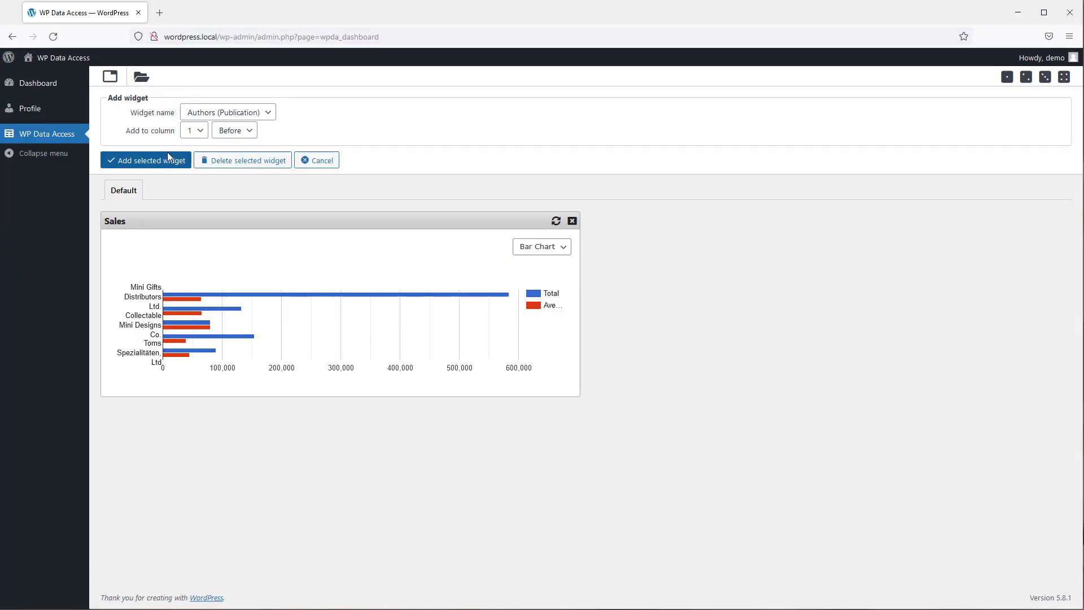
click(168, 160)
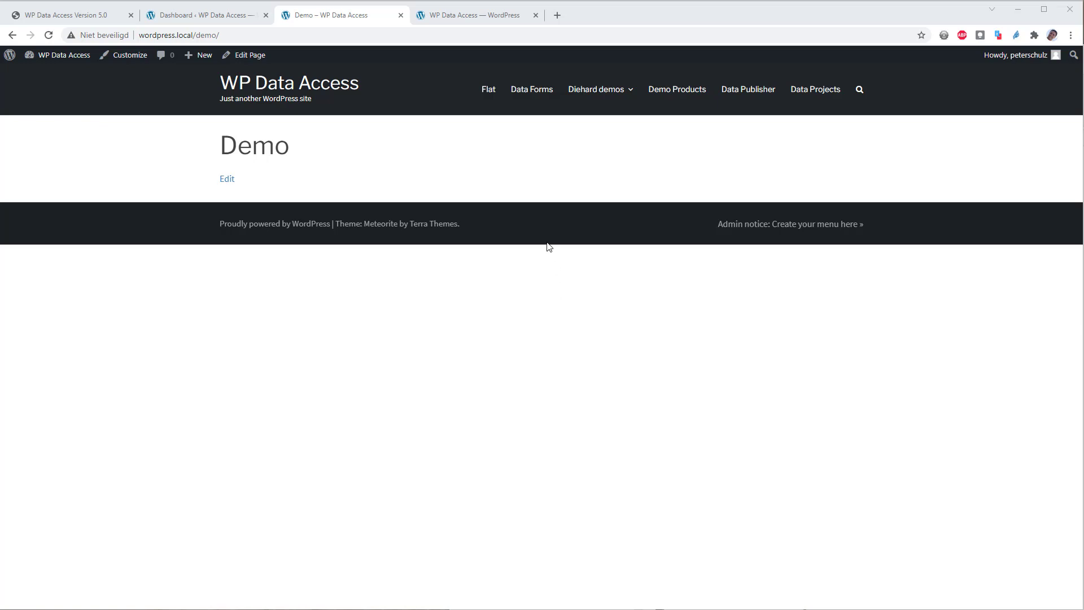
Step: Copy the Sales shortcode [wpdawidget widget_name="Sales"] from its share dialog and open the Demo page for editing
click(199, 21)
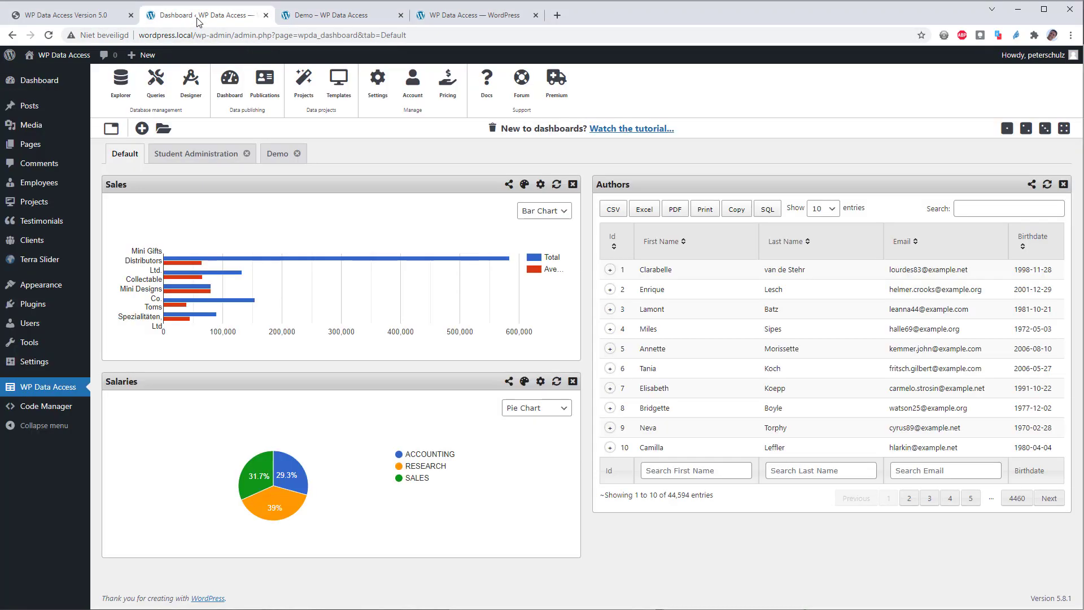
click(509, 186)
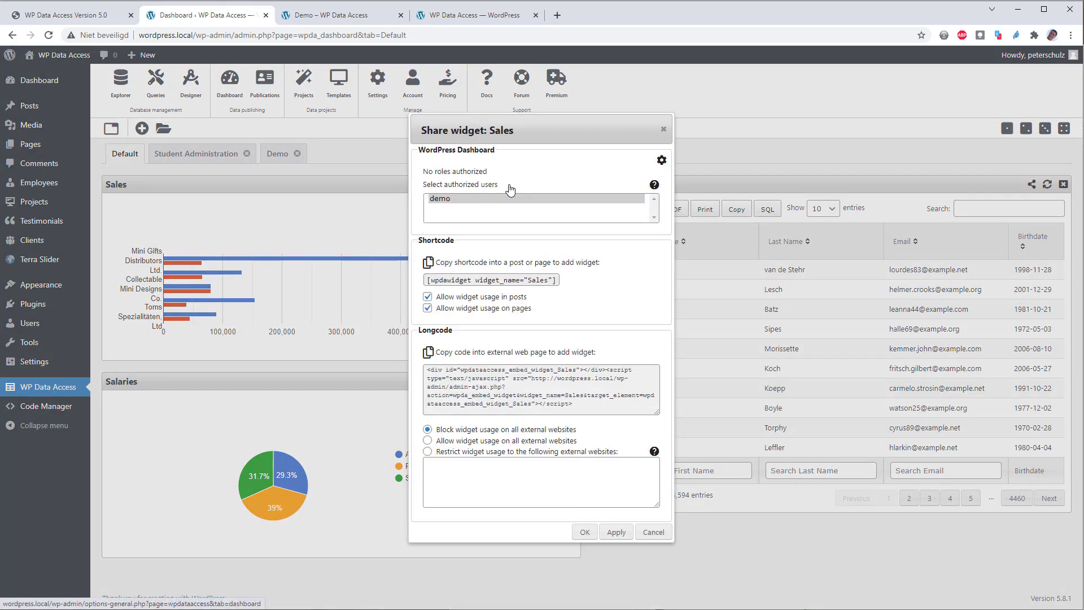
click(517, 282)
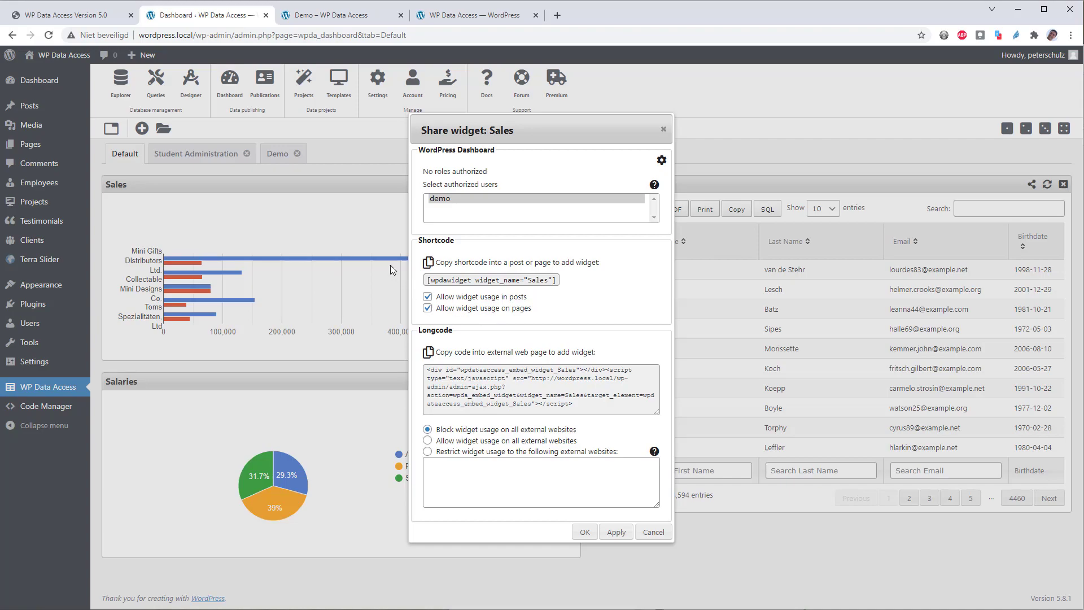
click(339, 18)
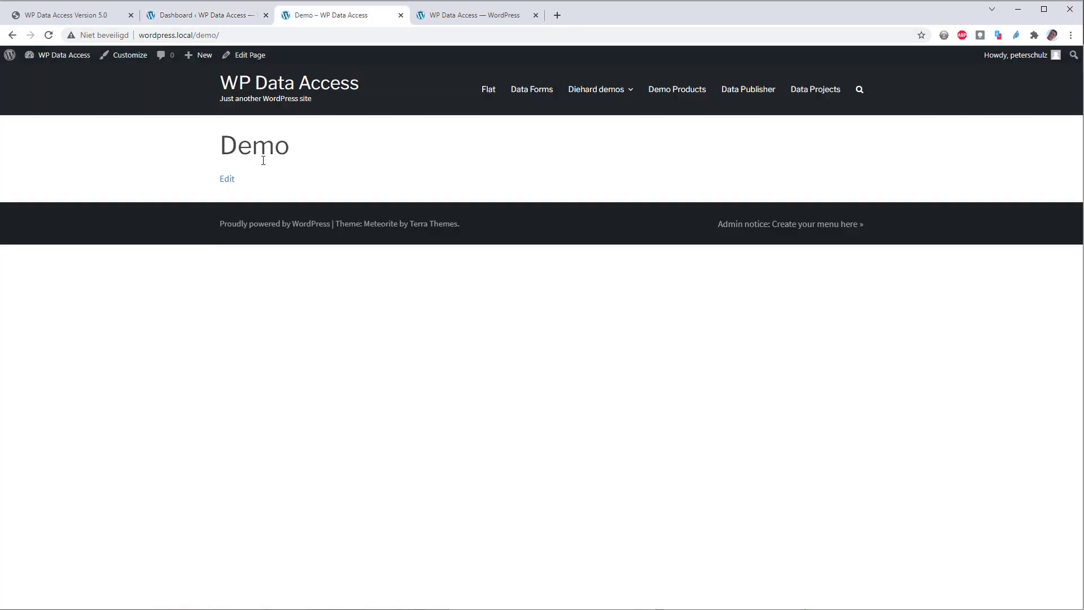
click(231, 180)
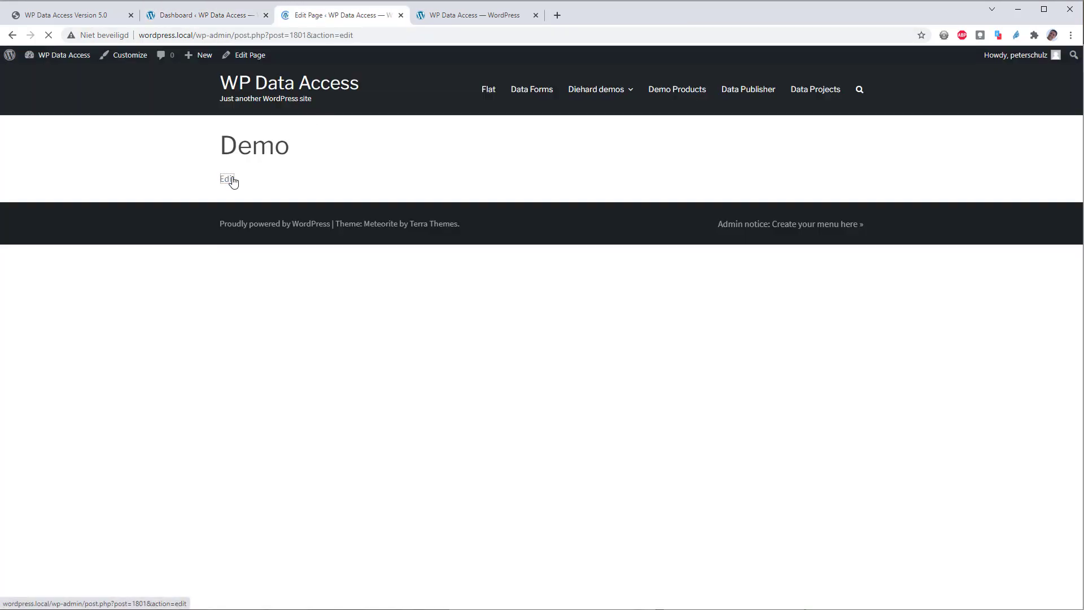
Step: Paste the Sales shortcode into the Demo page's empty block, save the page, and view it live
click(271, 172)
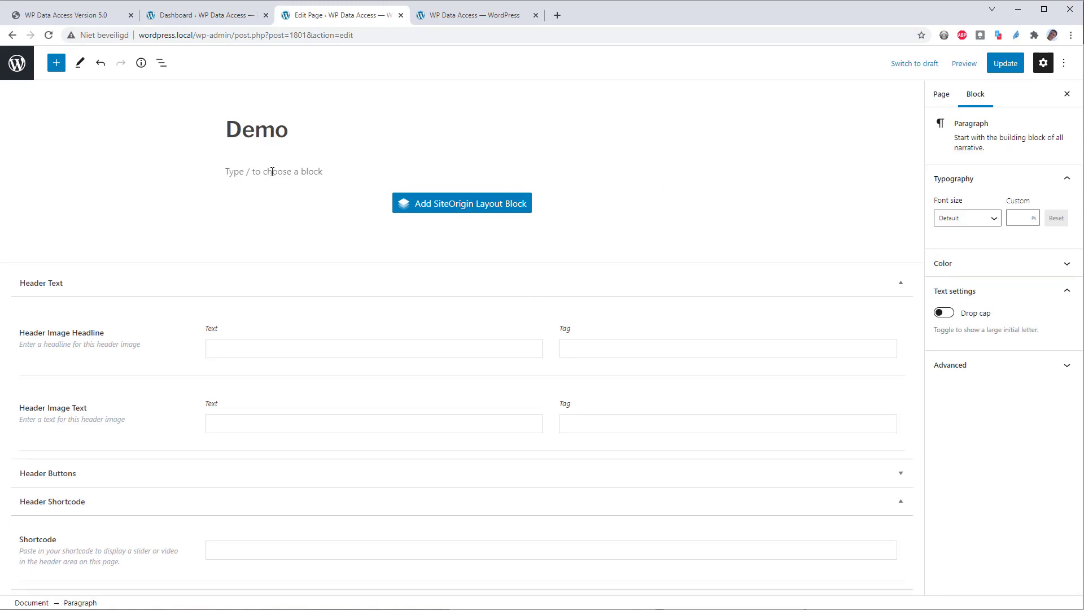
key(ctrl+v)
key(ctrl+s)
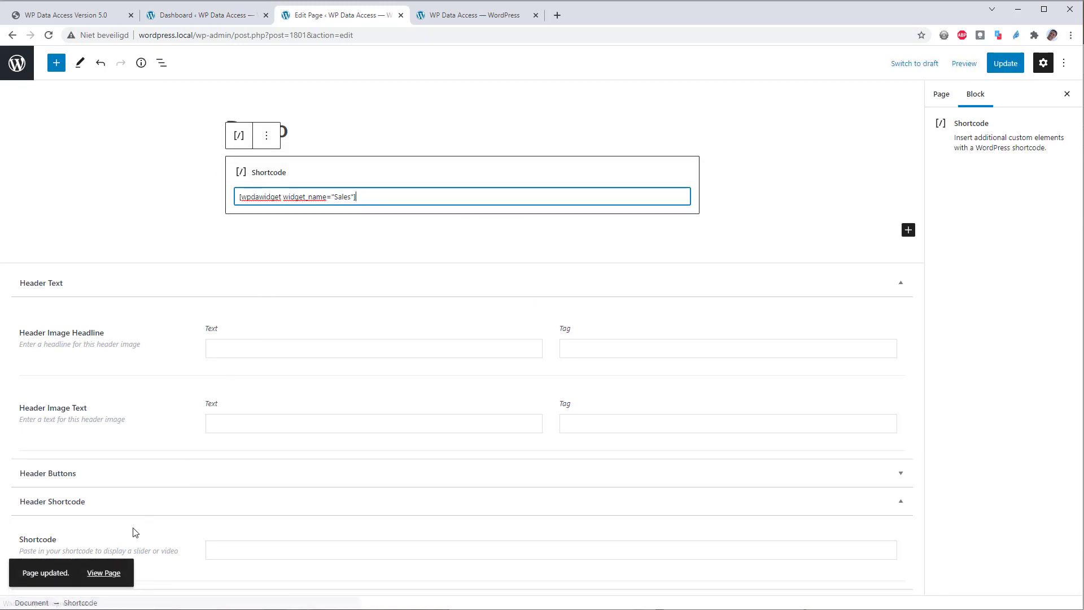
click(114, 573)
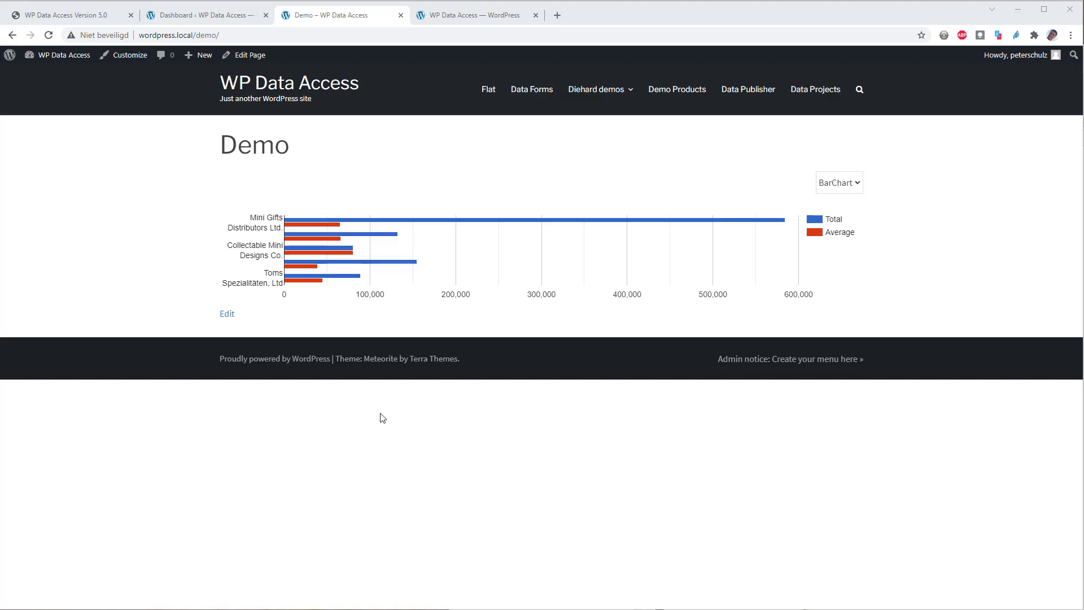
Step: Review the Authors widget's sharing options, then go to the test.html tab
click(220, 19)
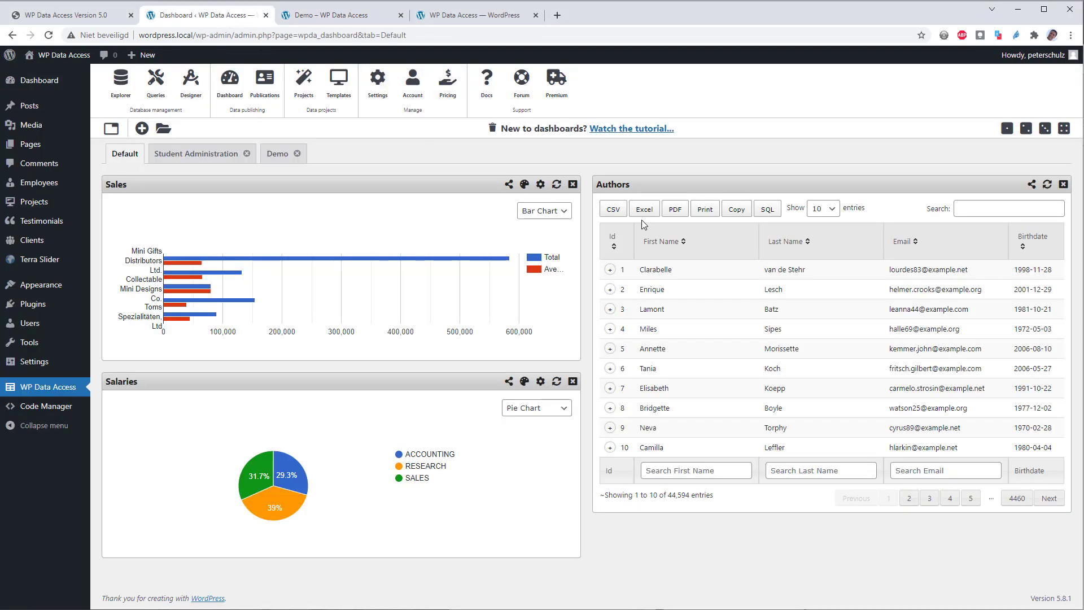
click(1032, 185)
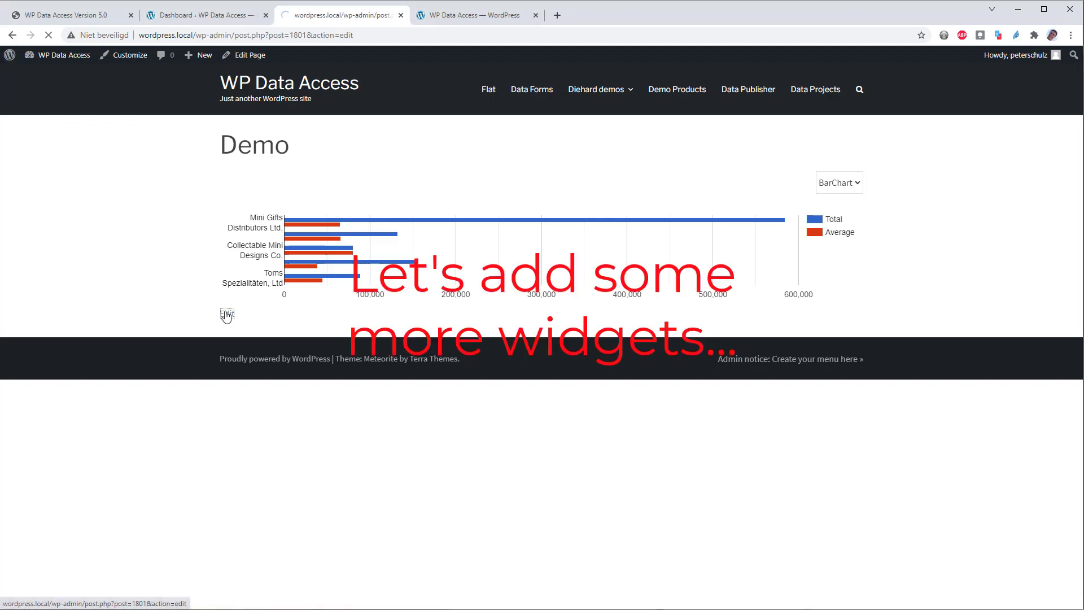
click(225, 312)
click(221, 17)
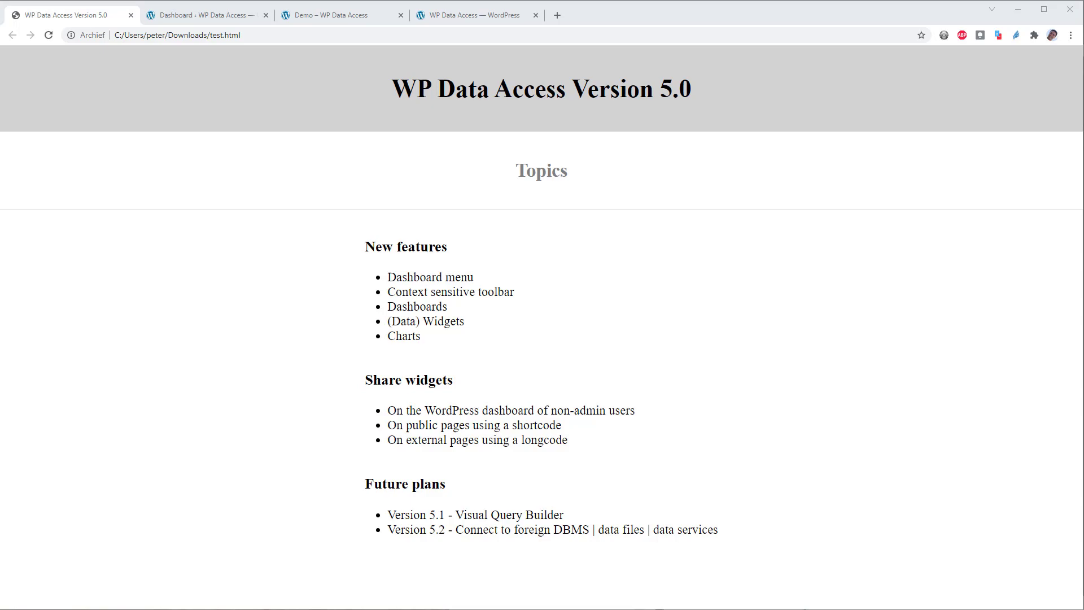
Step: Copy the Sales widget's longcode from its share dialog and go to test.html in Notepad++
click(212, 20)
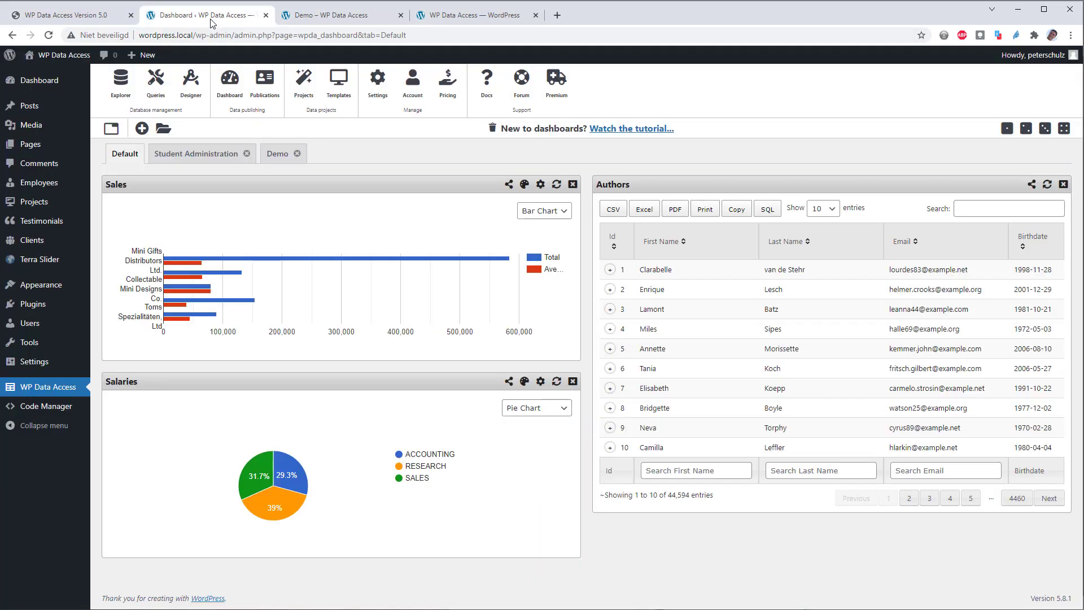
click(509, 185)
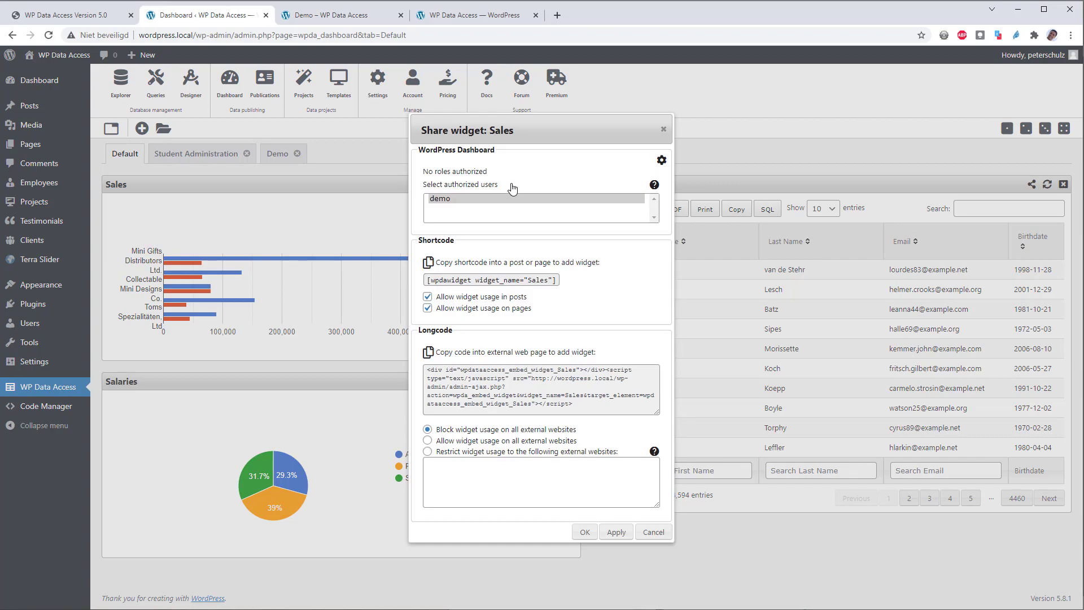
click(527, 377)
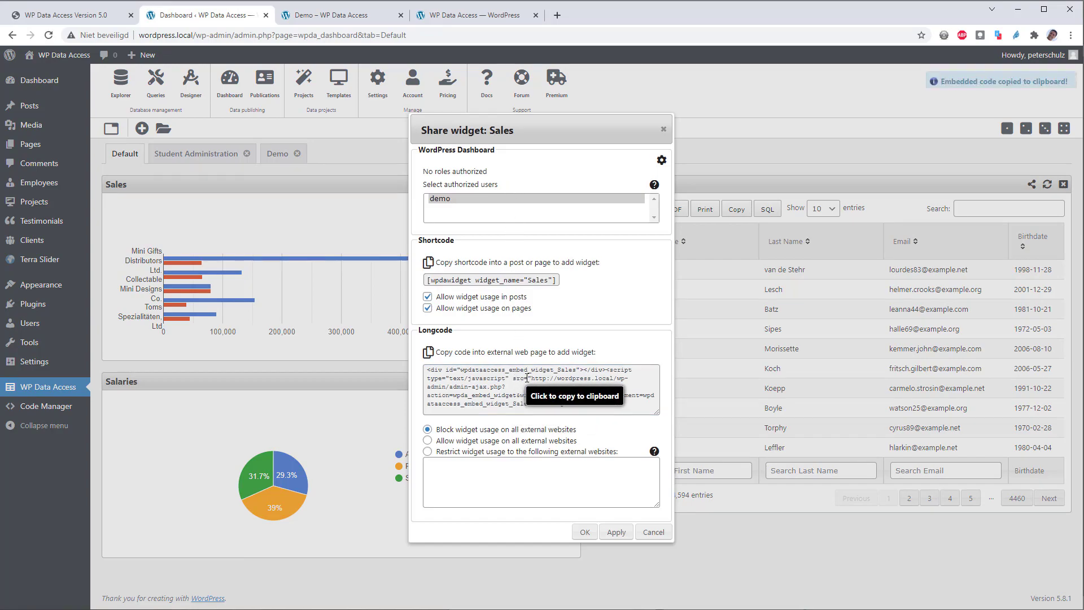
key(alt+Tab)
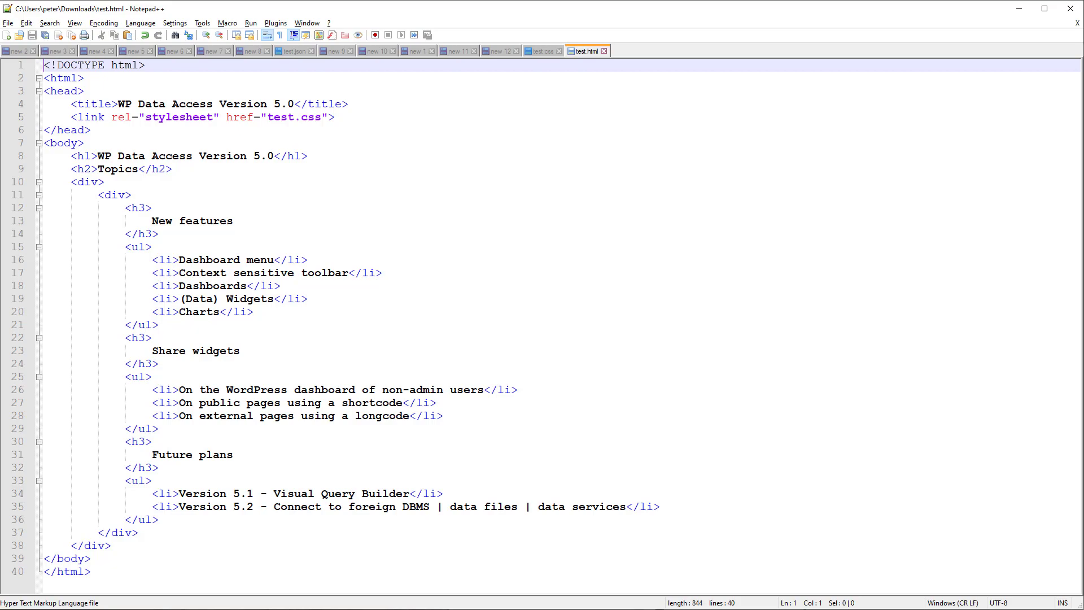
Step: Paste the Sales longcode on a new line below the Topics heading, save test.html, and view it in Chrome
click(201, 170)
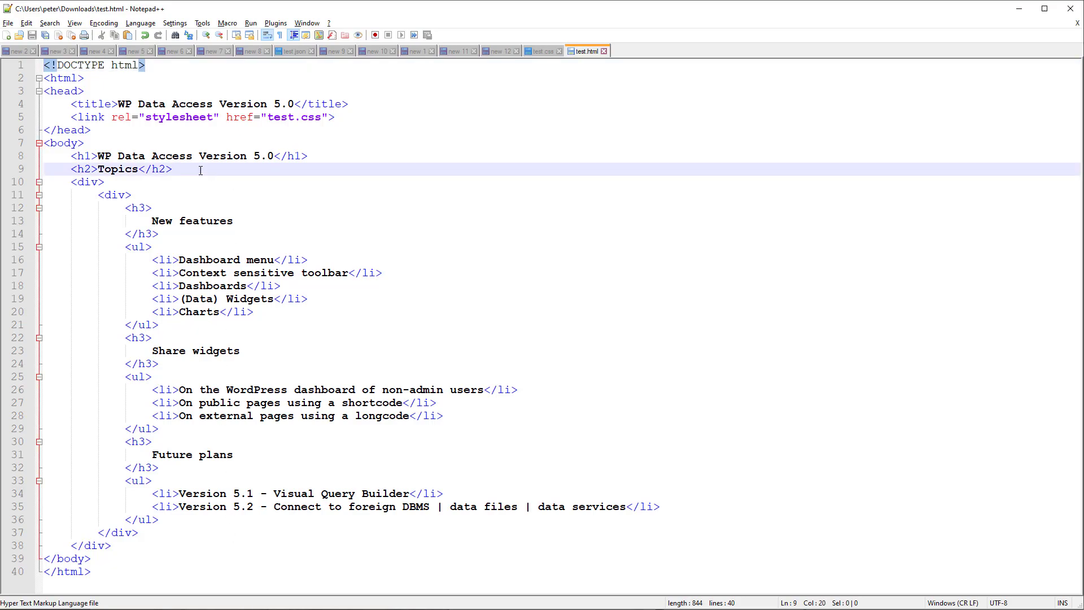
key(Return)
key(ctrl+v)
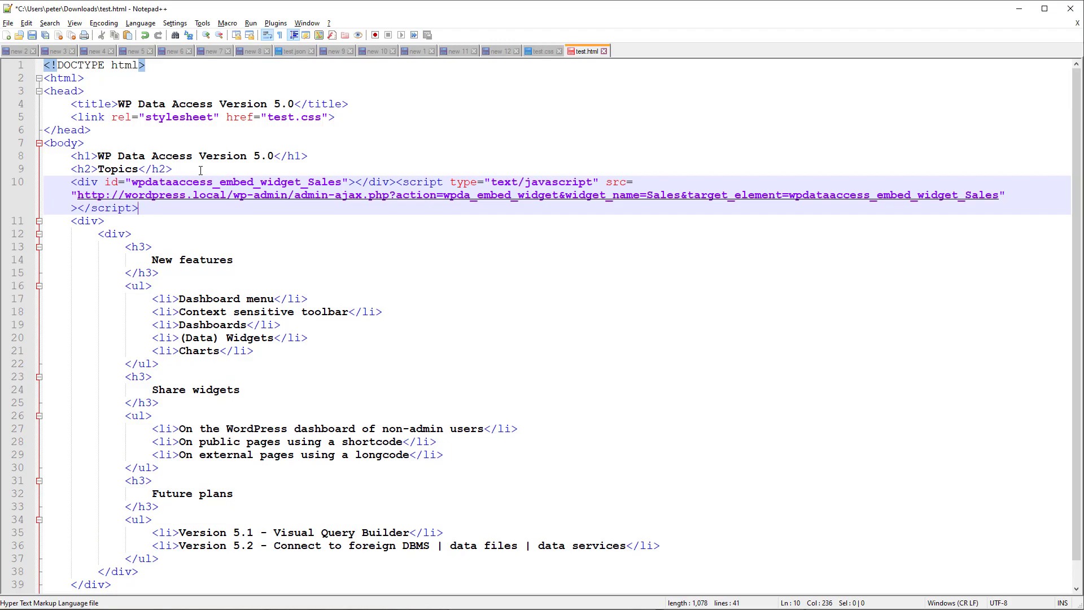
key(ctrl+s)
key(alt+Tab)
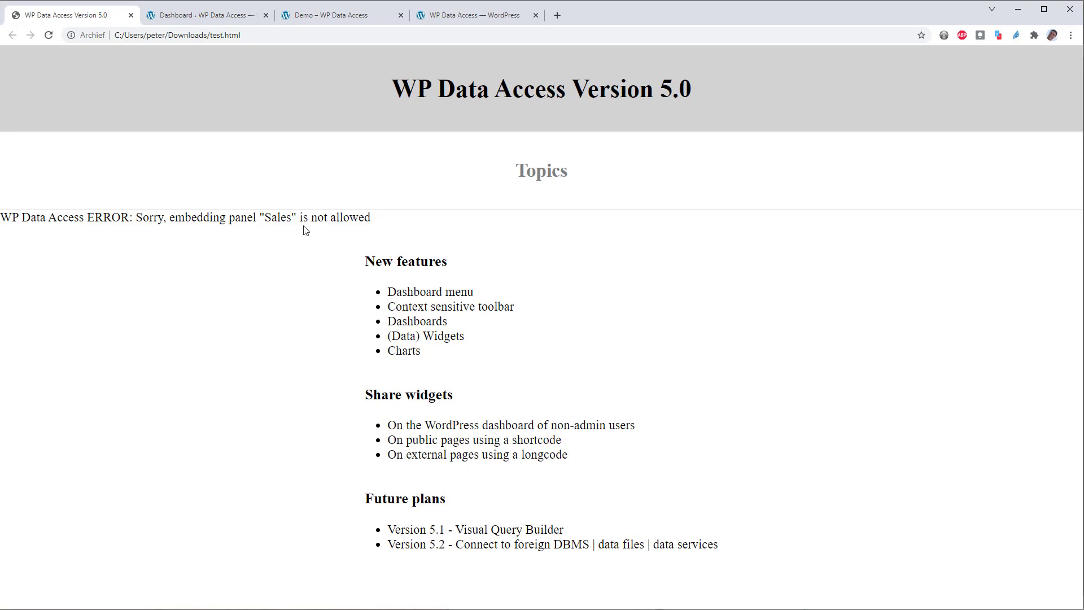
Step: Allow the Sales widget's longcode on all external websites, then return to test.html
key(ctrl+Tab)
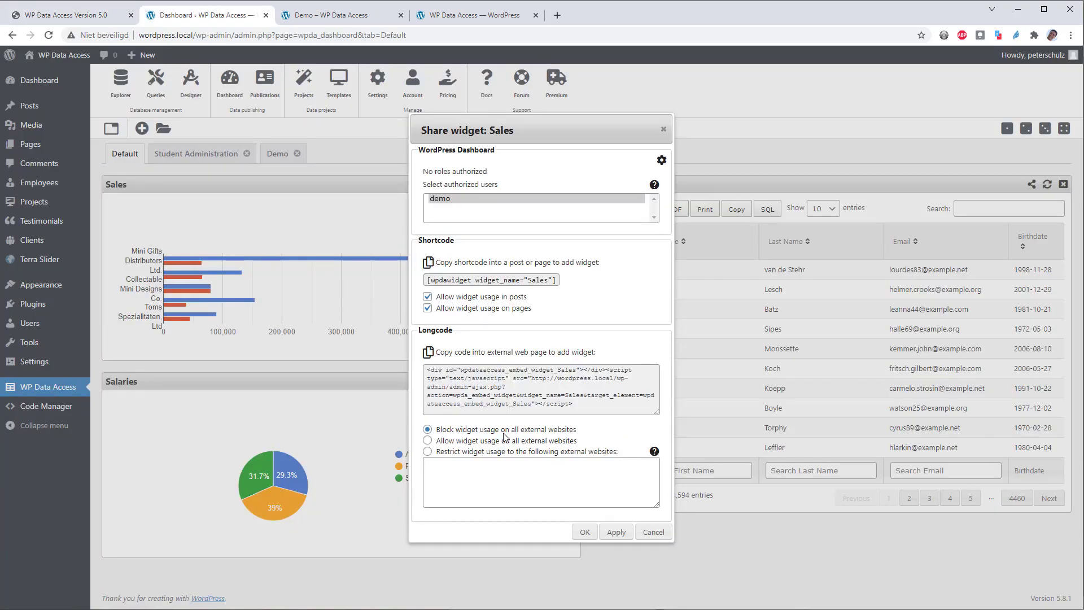
click(490, 443)
click(616, 532)
click(106, 18)
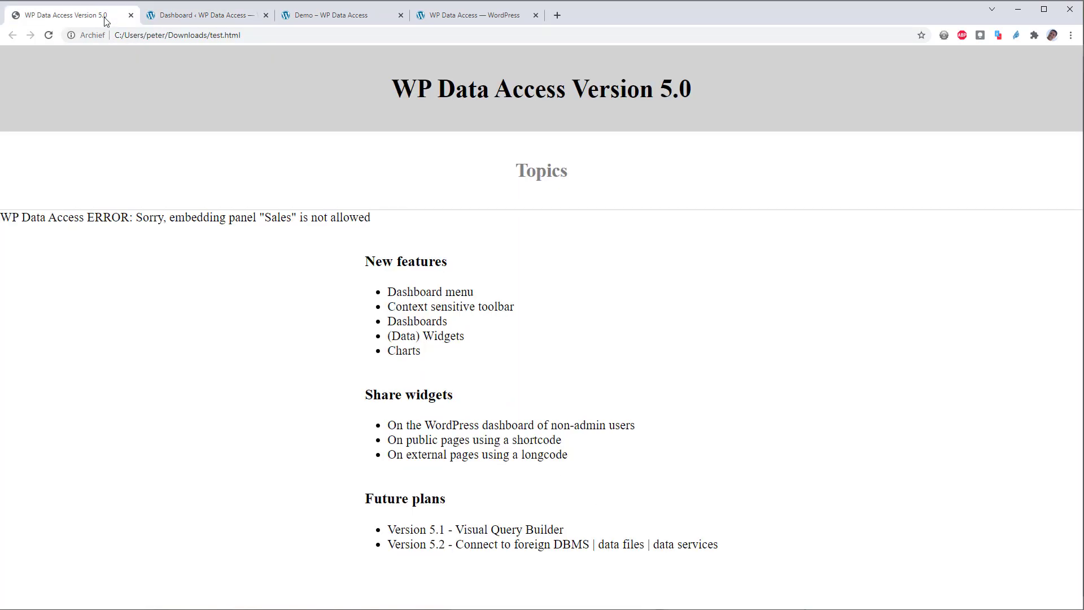
Step: Reload test.html and switch the embedded Sales widget to pie chart, table, then back to bar chart
key(F5)
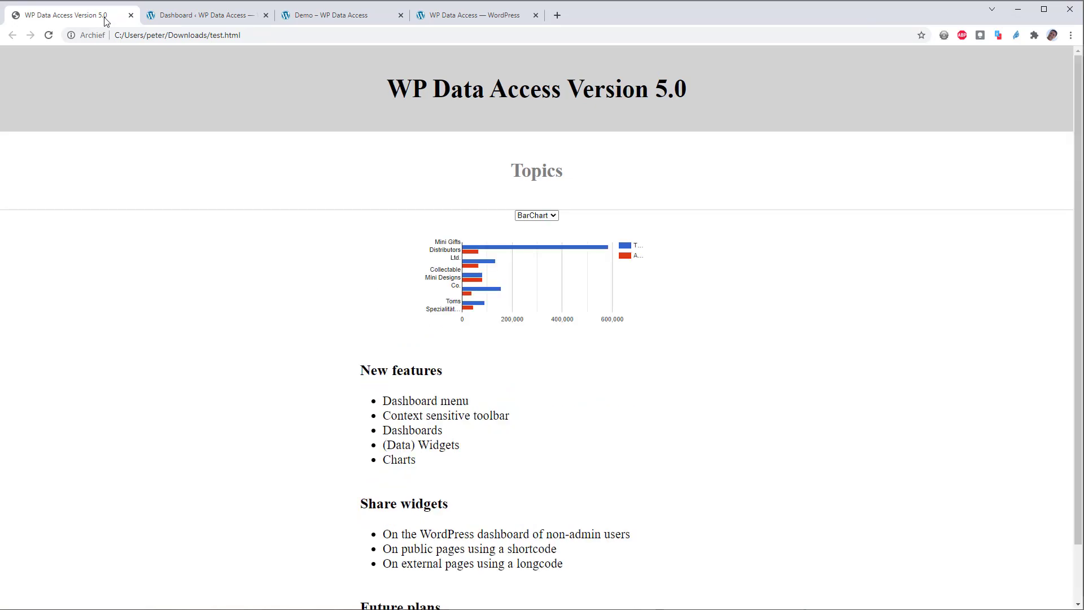
click(540, 215)
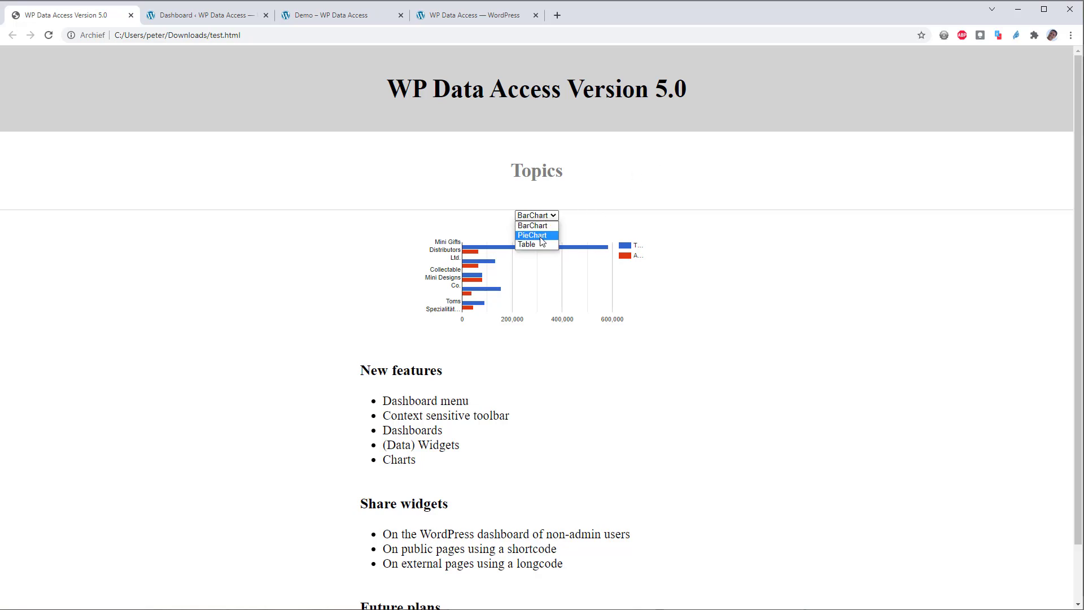
click(542, 241)
click(542, 216)
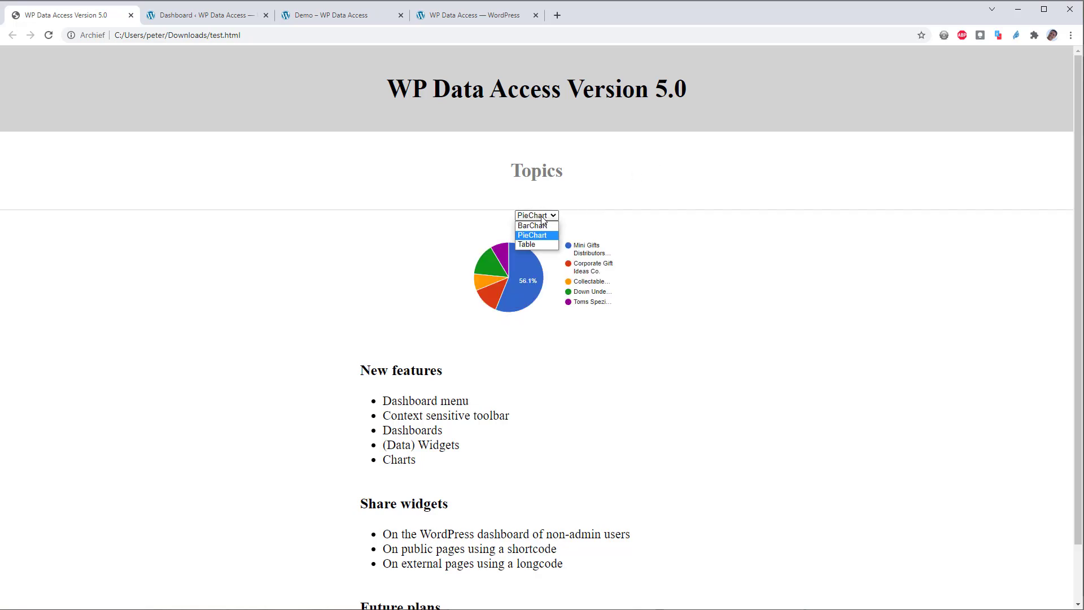
click(537, 244)
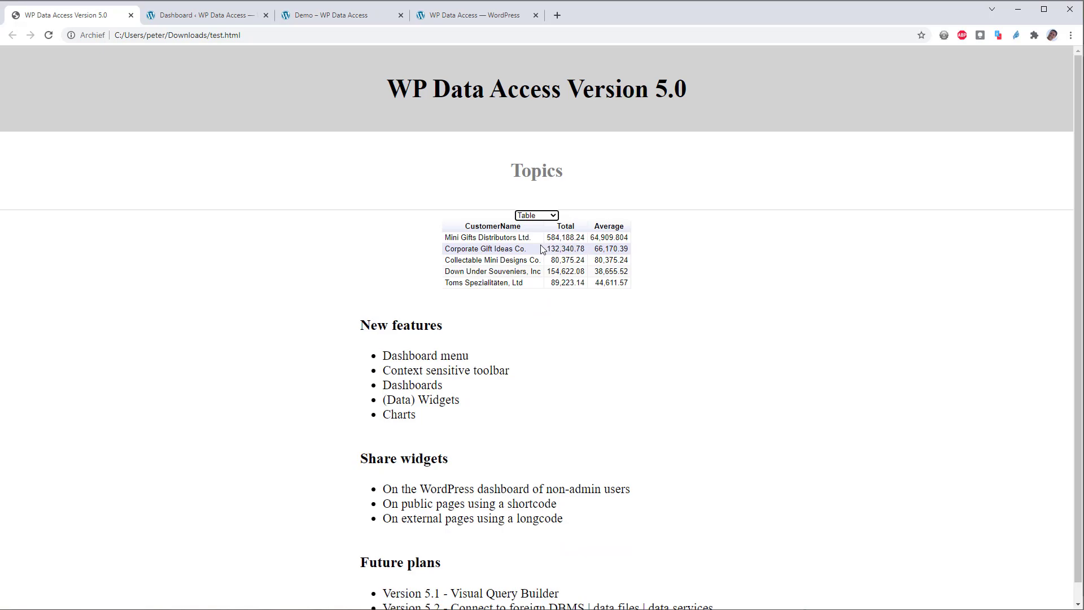
click(549, 218)
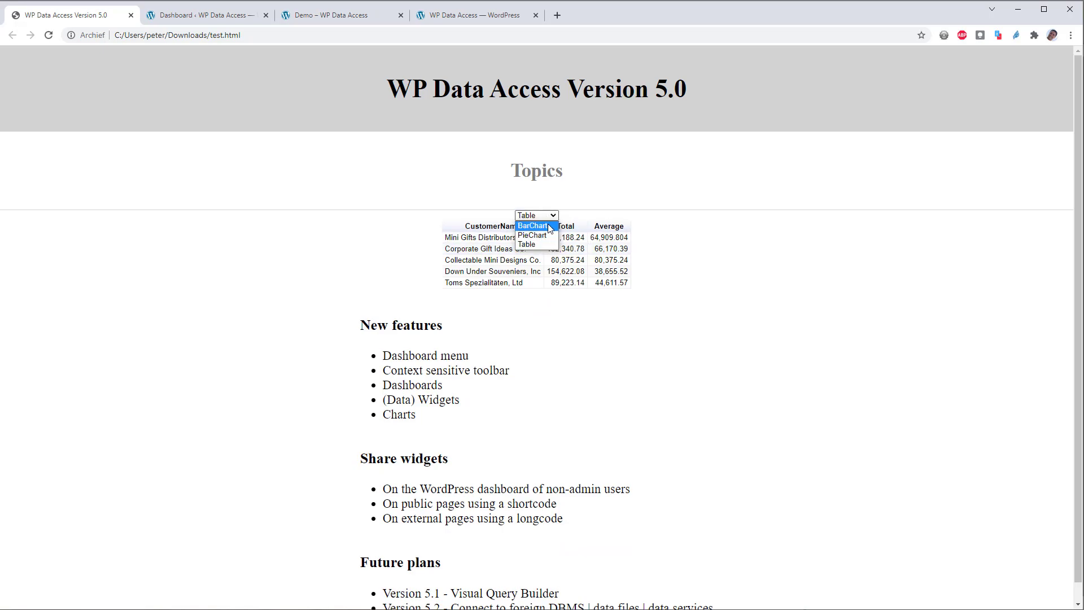
click(549, 226)
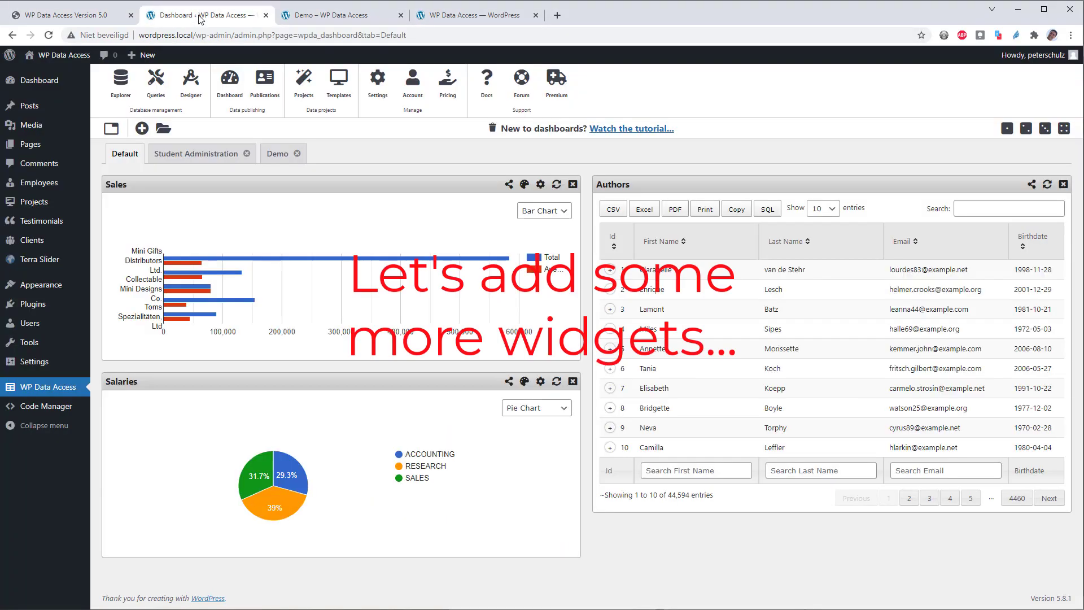
Step: Copy the Salaries widget's longcode and paste it into test.html
click(511, 381)
click(511, 382)
click(585, 532)
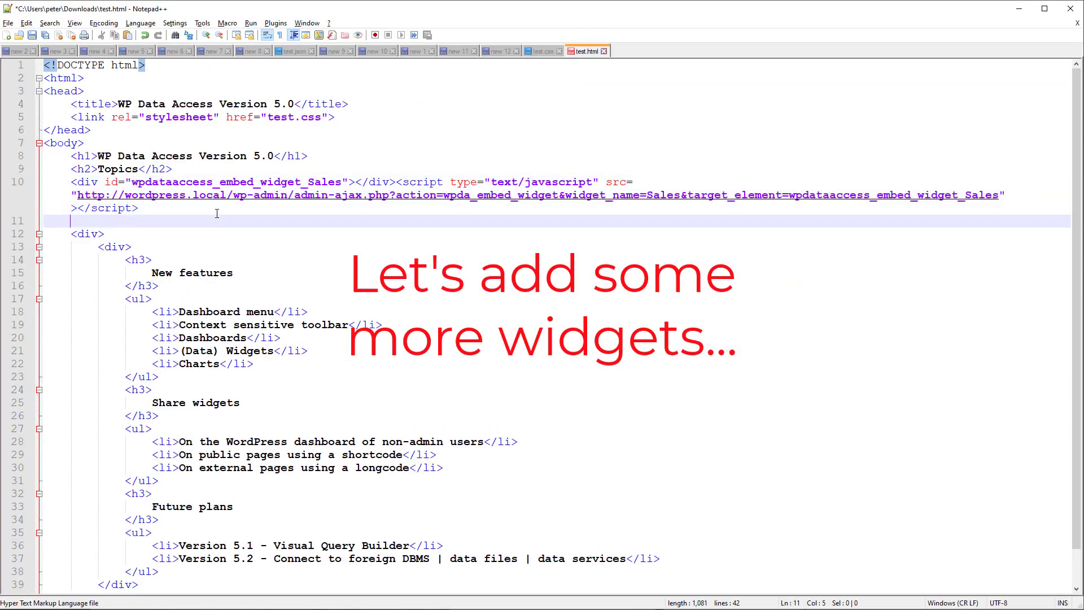
key(ctrl+v)
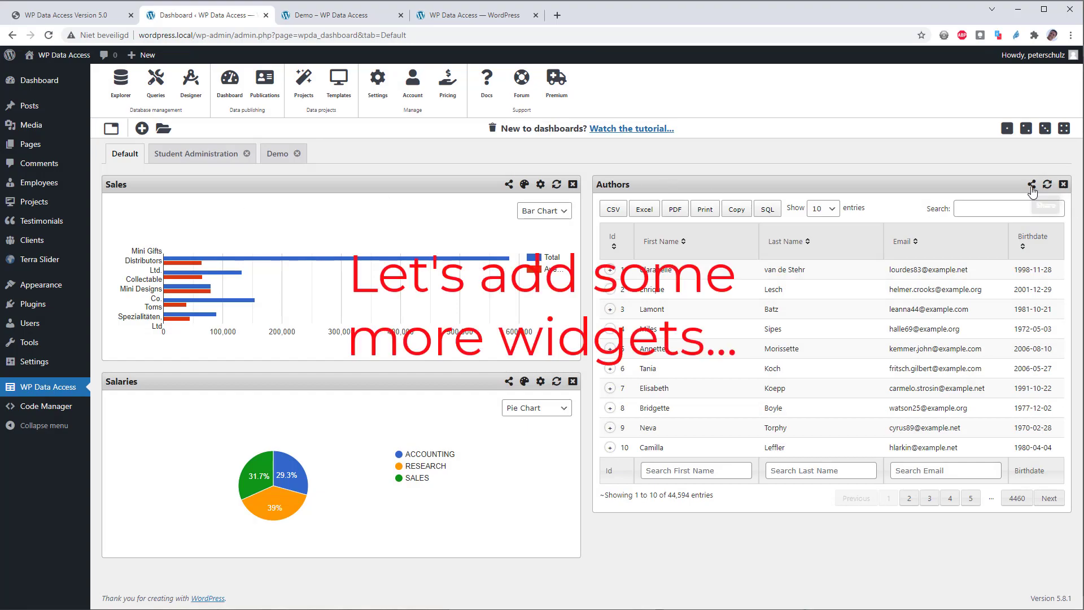
Step: Copy the Authors widget's longcode and bring test.html back up
click(1031, 184)
click(578, 395)
click(585, 532)
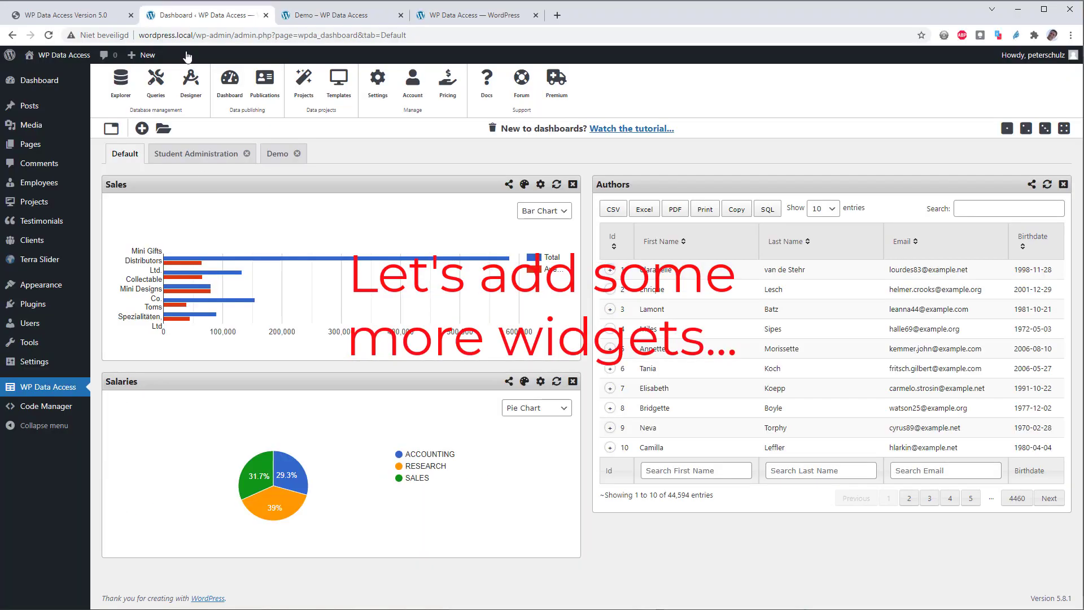
click(95, 22)
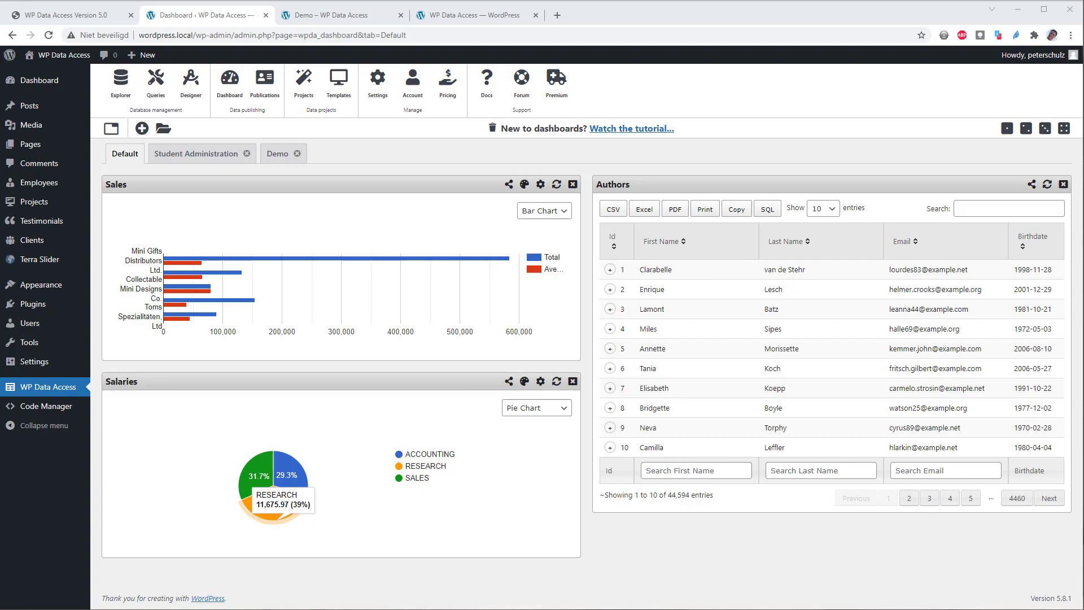
click(523, 185)
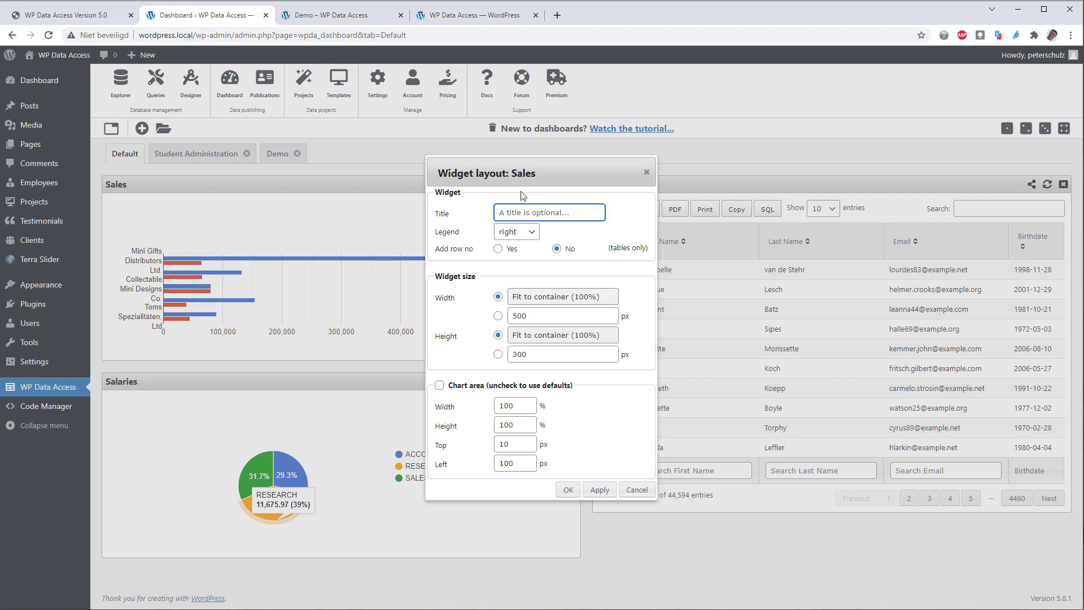
click(637, 490)
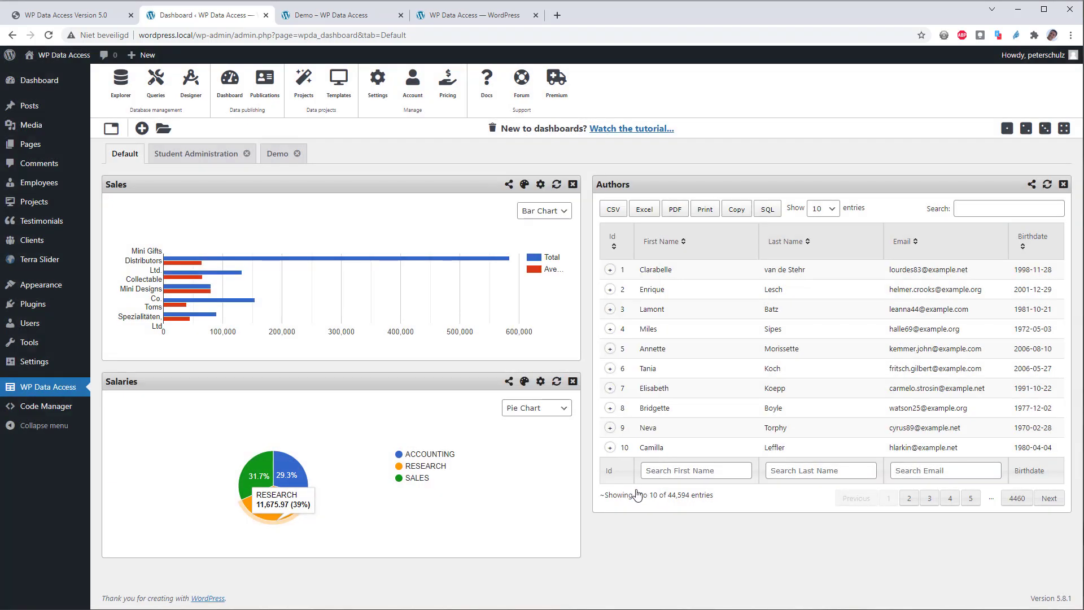
Step: Add a LIMIT 5 line after 'ORDER by Amount desc' in the Sales widget's SQL query
click(540, 185)
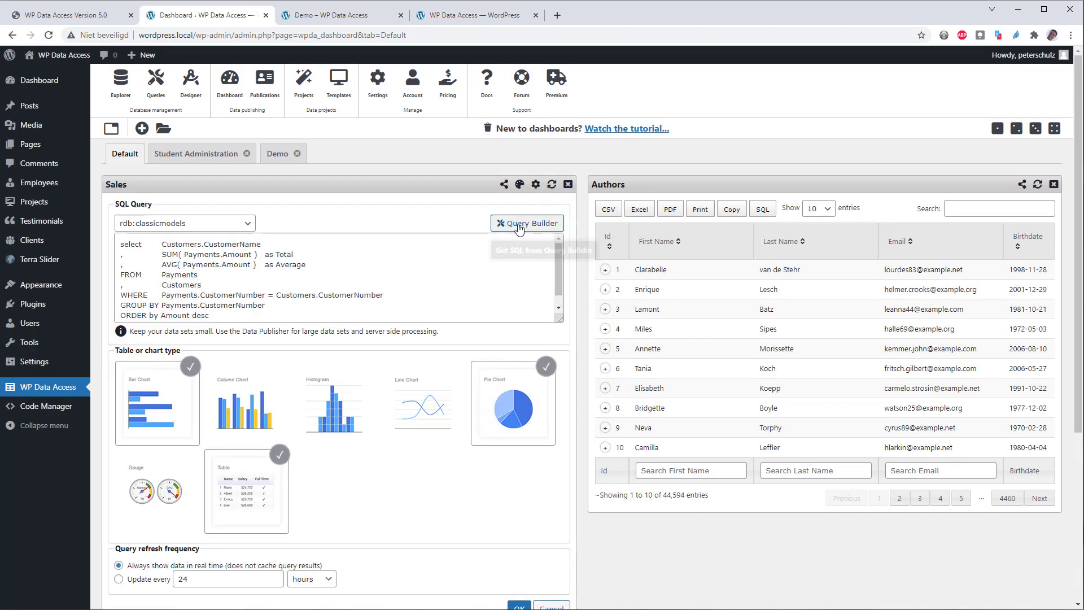
click(512, 283)
key(ctrl+End)
key(Return)
text(LIMIT 5)
scroll(513, 284, down, 3)
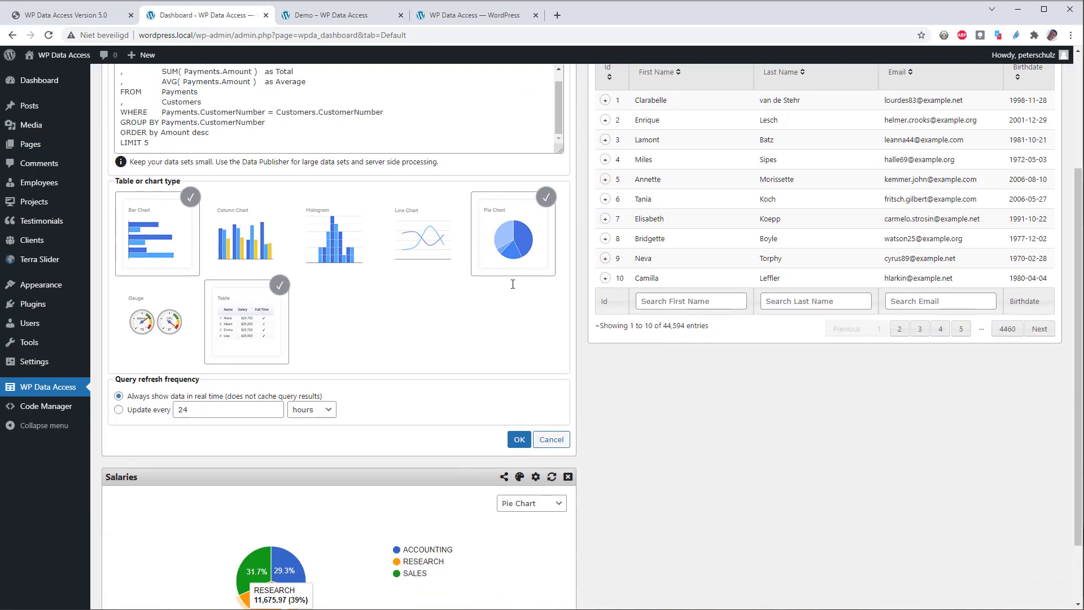